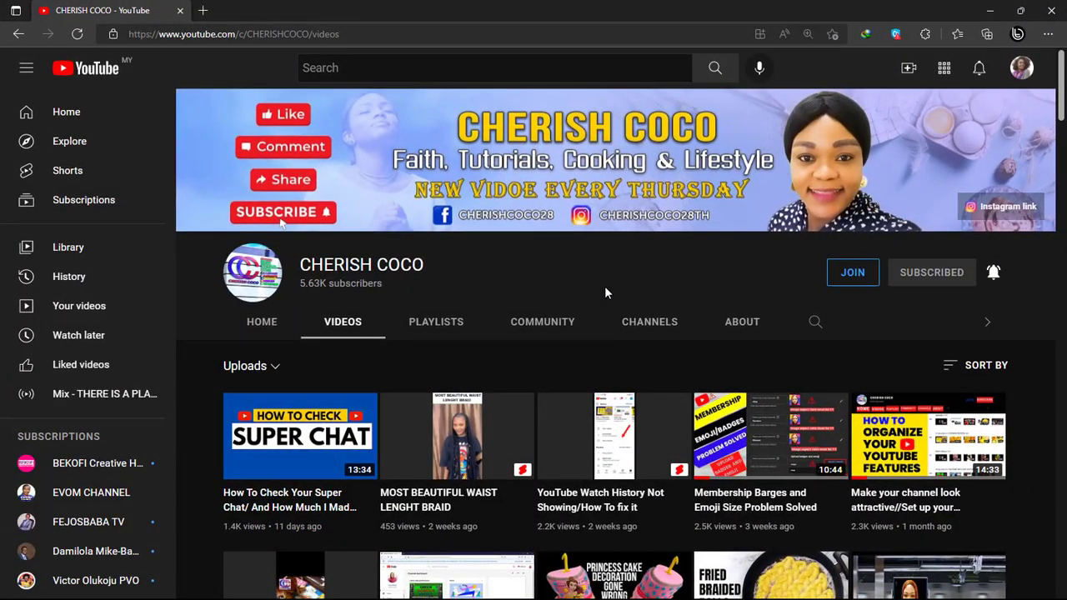
# Step: Browse the CHERISH COCO channel's uploaded videos from the newest back to the older ones
pyautogui.scroll(-3, 605, 293)
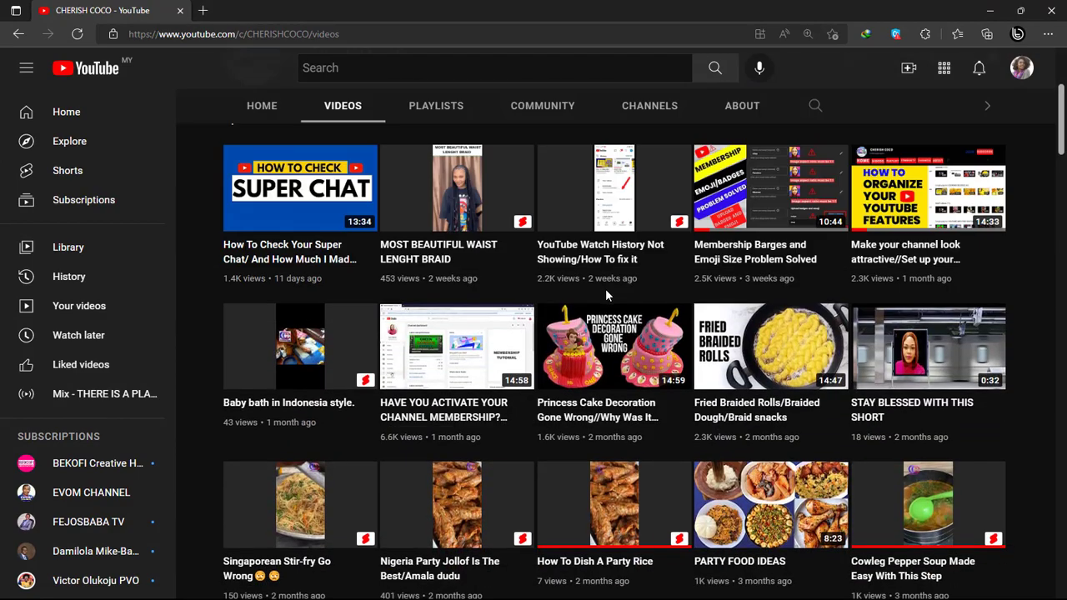
pyautogui.scroll(-4, 605, 288)
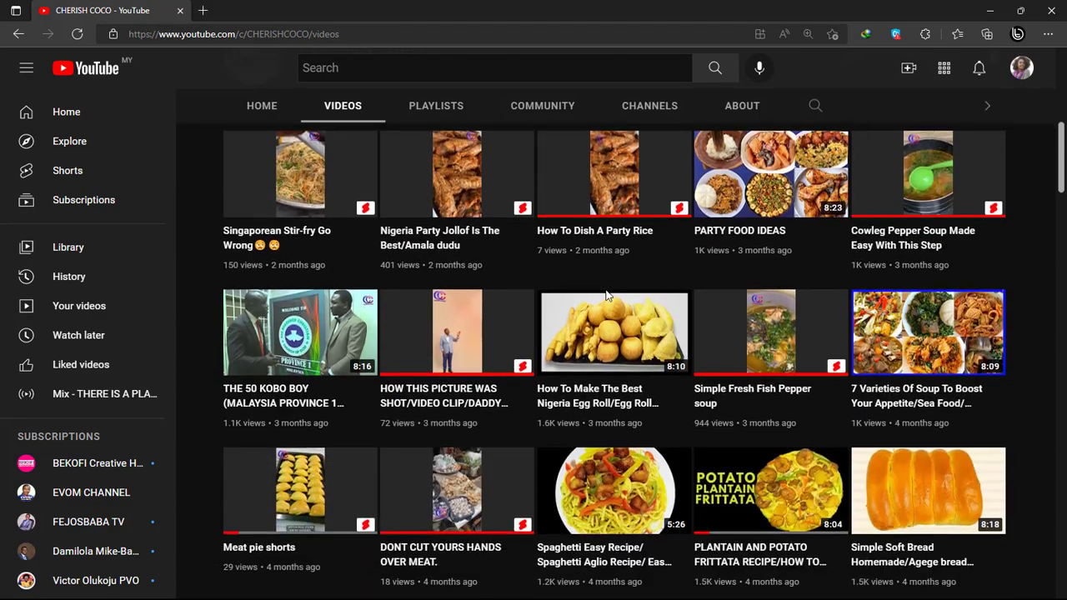
pyautogui.scroll(-12, 606, 296)
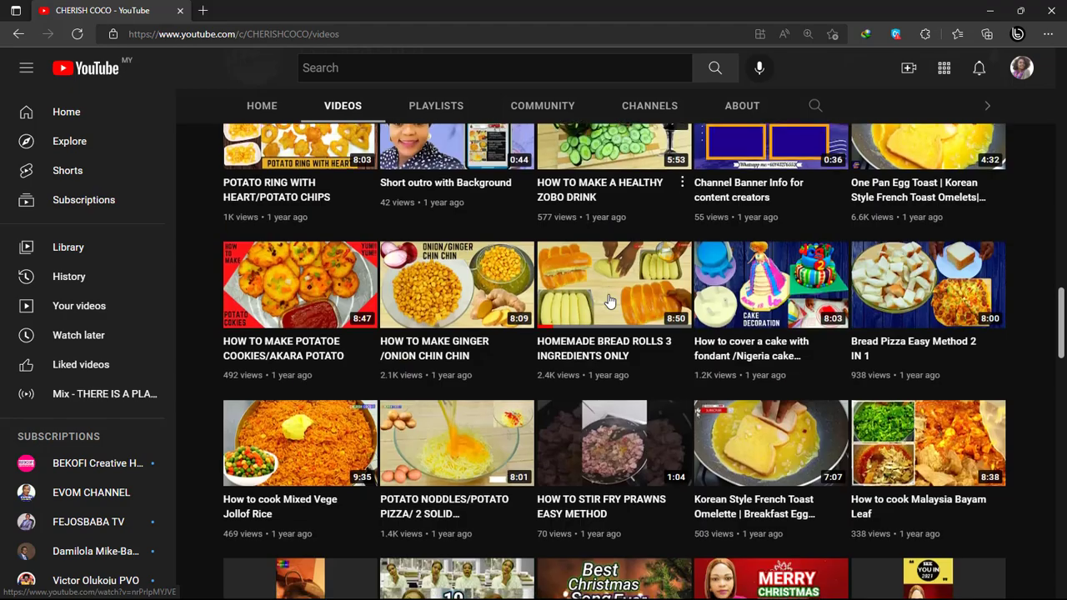
pyautogui.scroll(-6, 609, 300)
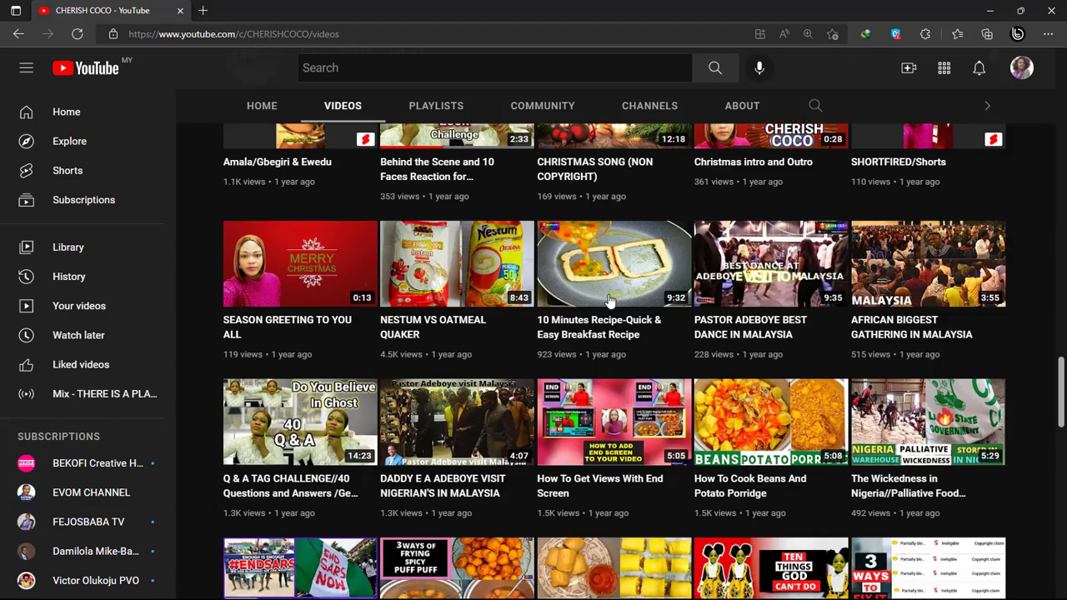
pyautogui.scroll(-4, 609, 301)
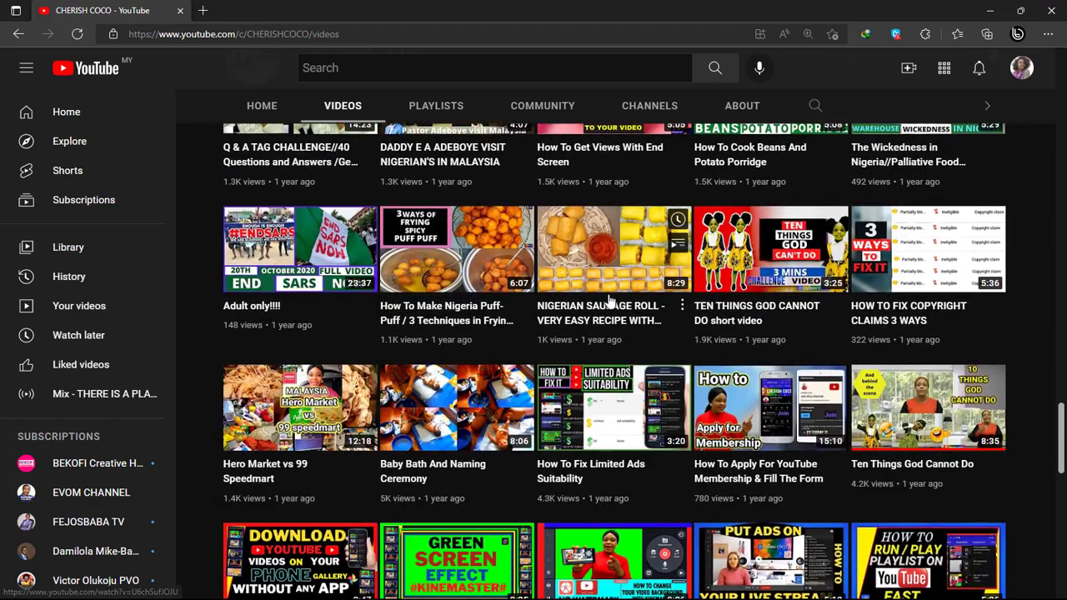
pyautogui.scroll(-1, 609, 301)
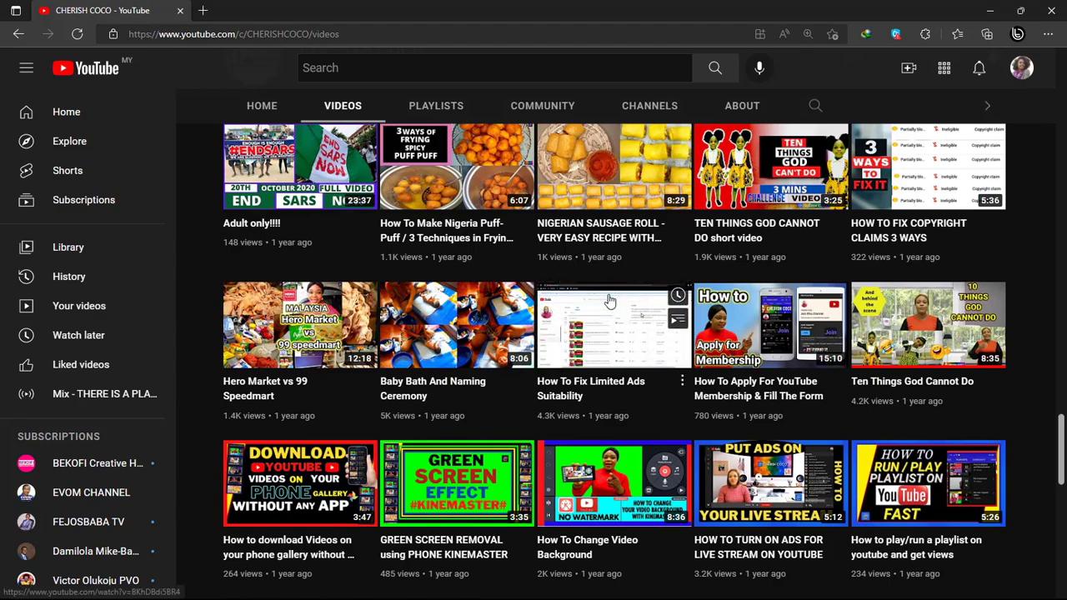
pyautogui.scroll(-1, 609, 301)
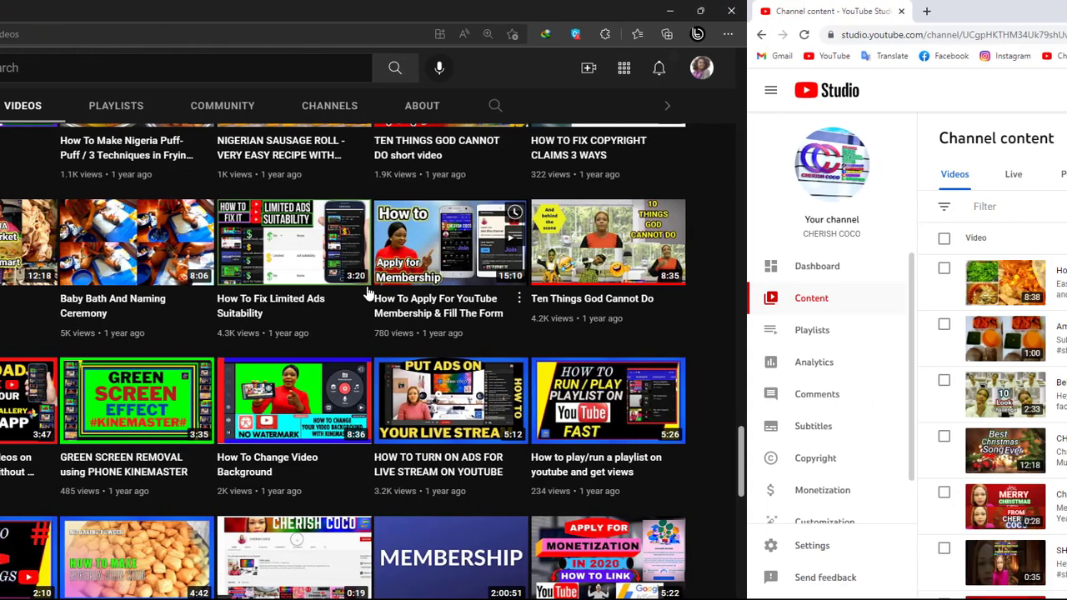
pyautogui.scroll(-1, 631, 169)
pyautogui.scroll(1, 632, 170)
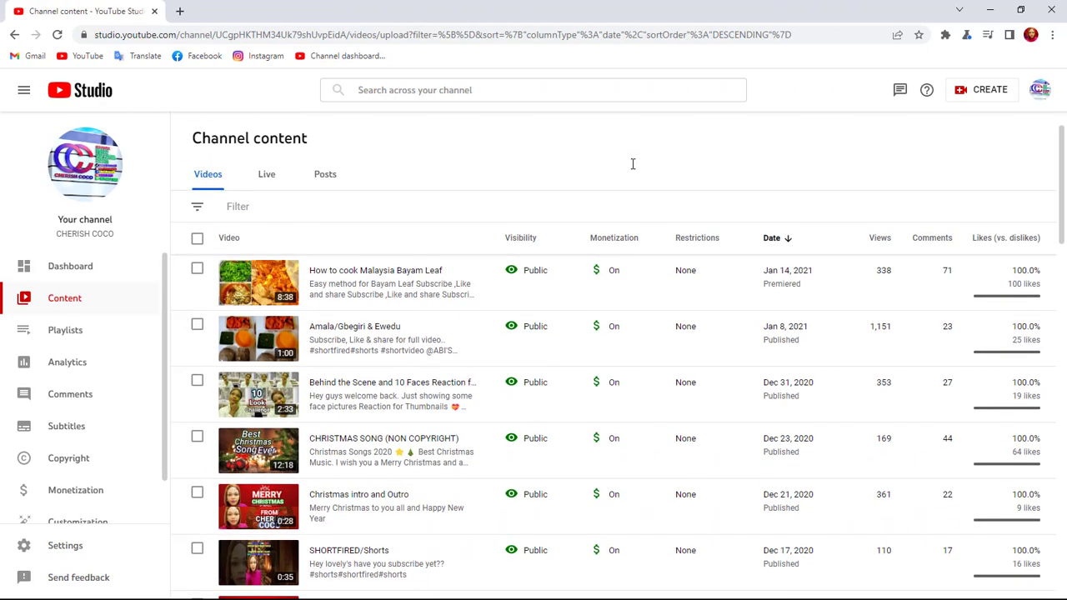
pyautogui.scroll(-2, 409, 330)
pyautogui.scroll(-3, 409, 332)
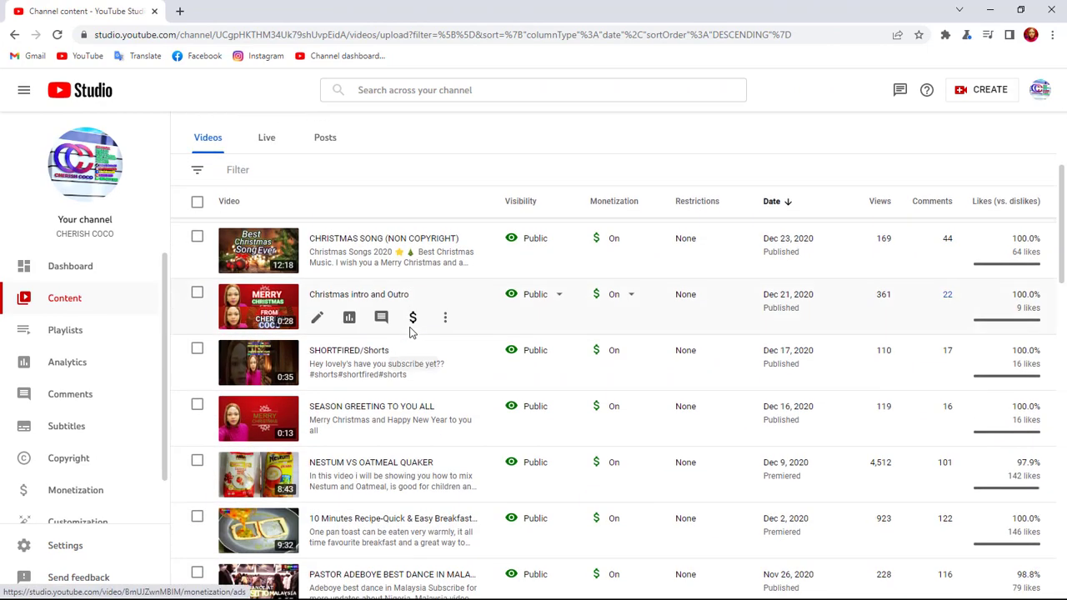
pyautogui.scroll(-2, 409, 332)
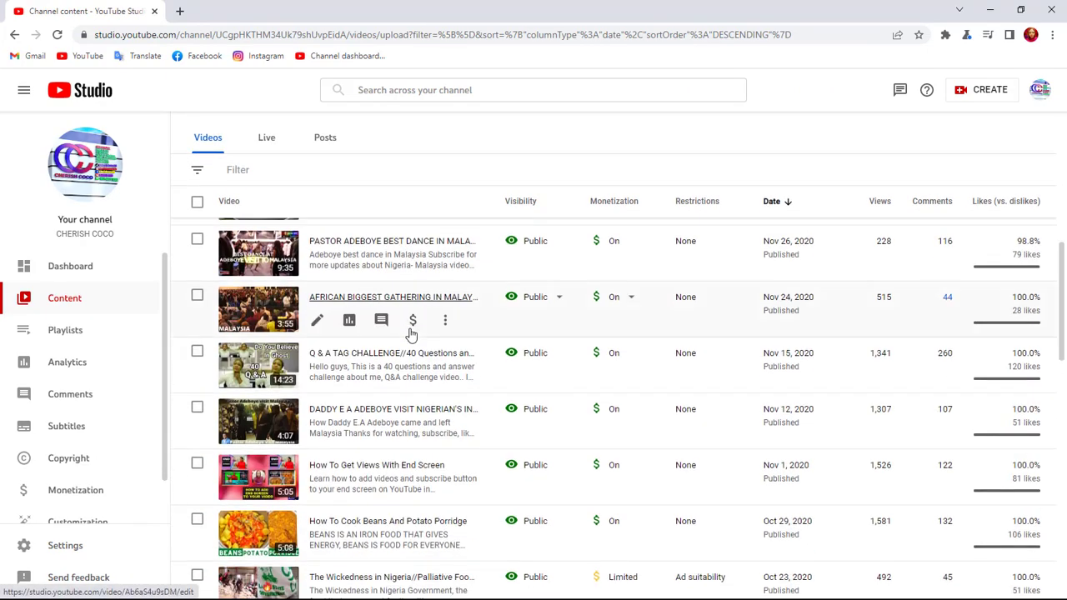
pyautogui.scroll(-3, 410, 333)
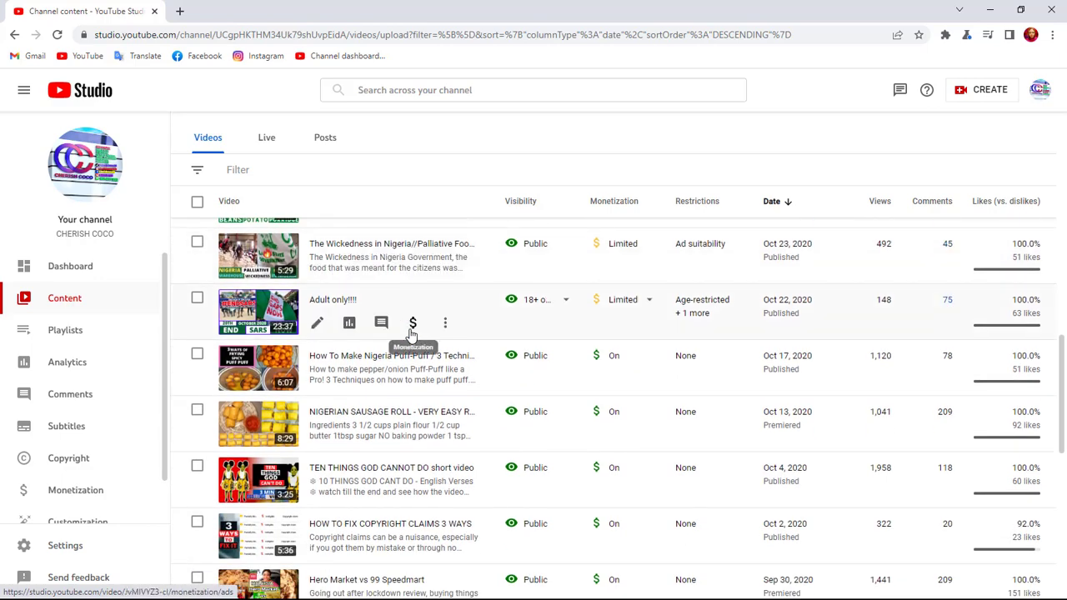
pyautogui.scroll(-7, 435, 428)
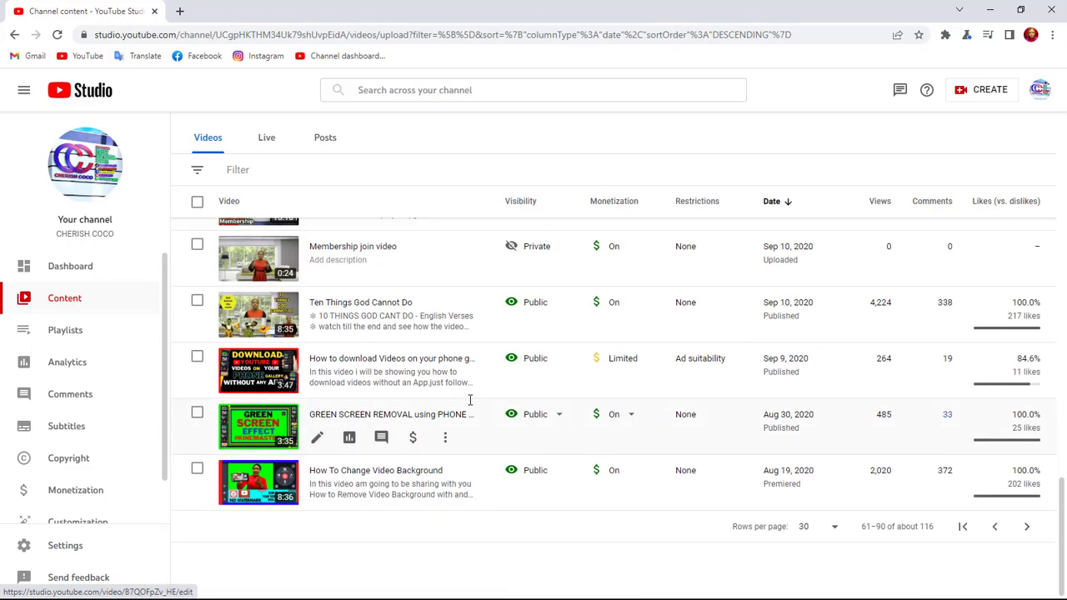
# Step: Go to the next page of the content list and examine the channel's oldest videos down to the end
pyautogui.click(1028, 526)
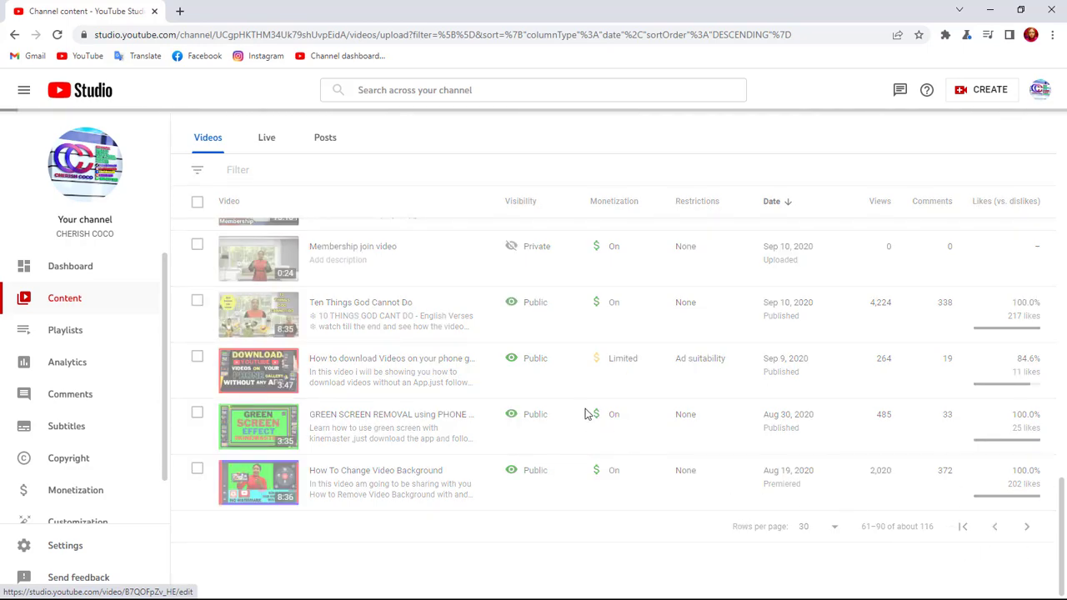
pyautogui.scroll(-10, 644, 458)
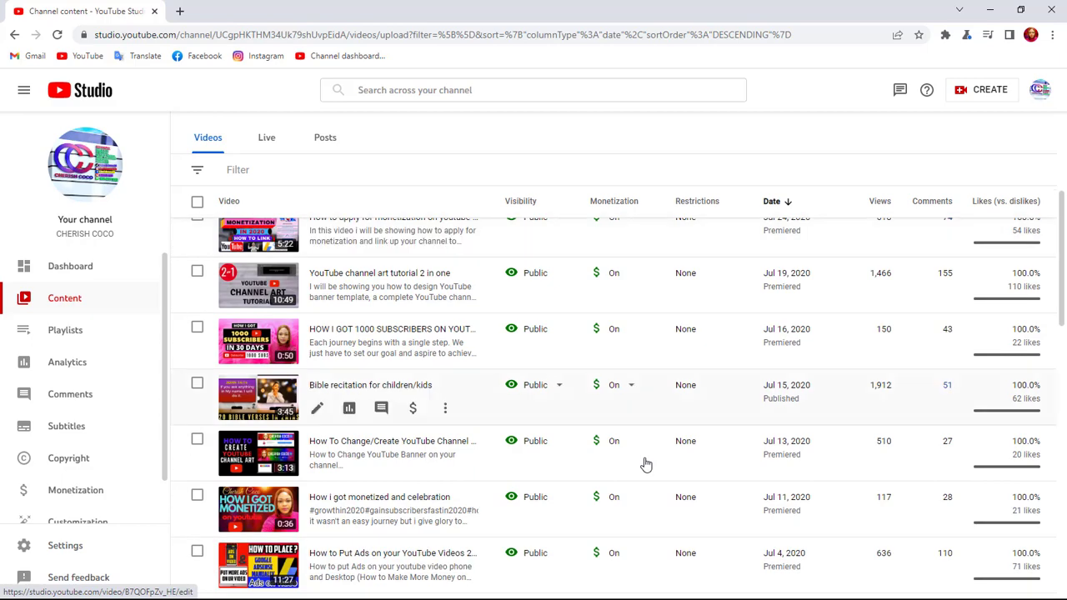
pyautogui.scroll(-10, 644, 463)
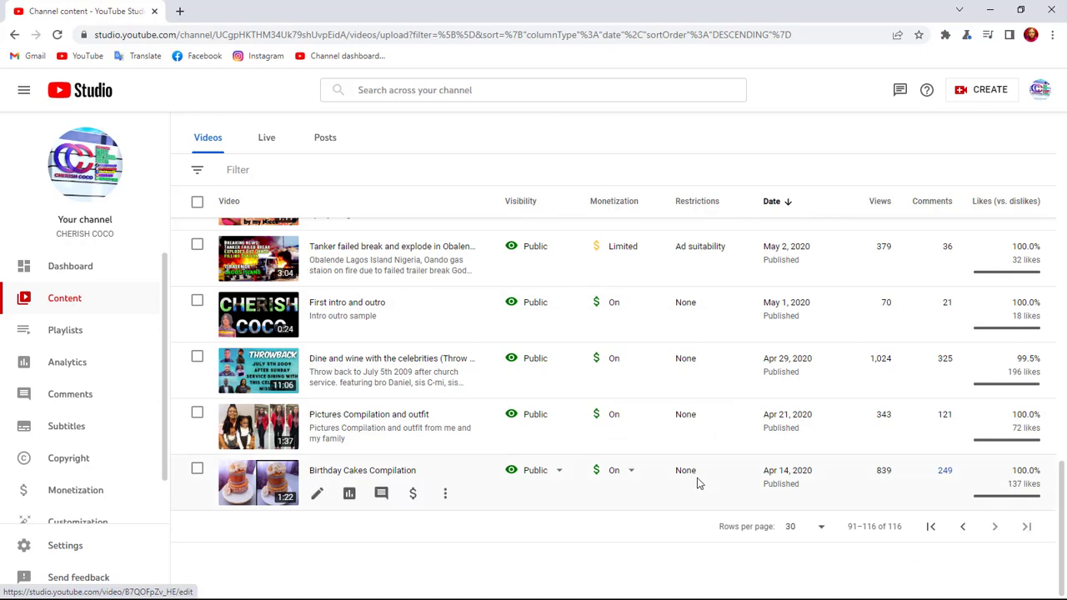
pyautogui.scroll(5, 692, 477)
pyautogui.scroll(6, 691, 477)
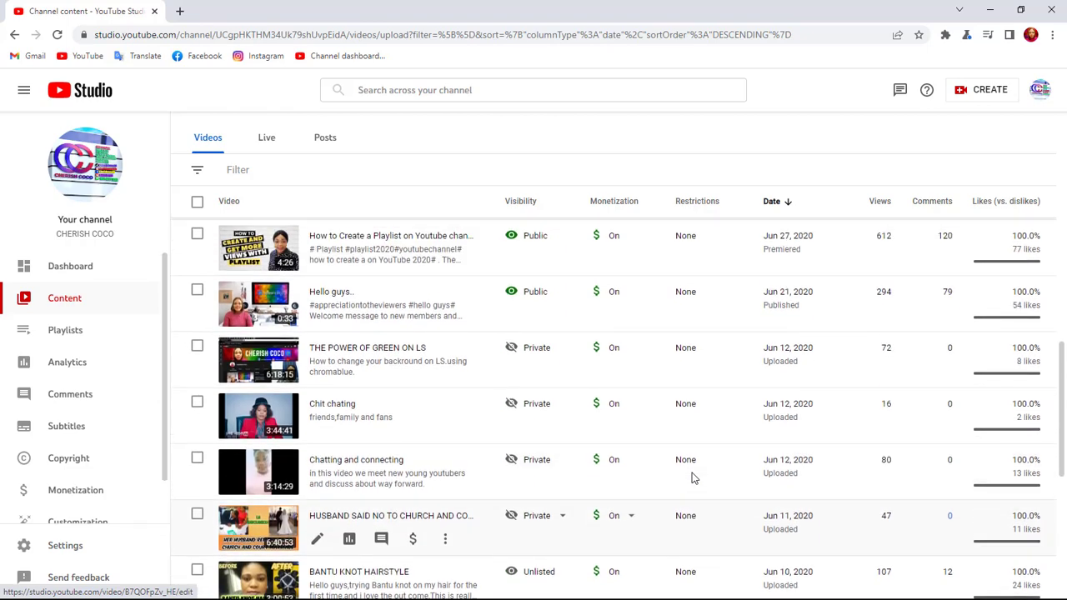
pyautogui.scroll(4, 692, 478)
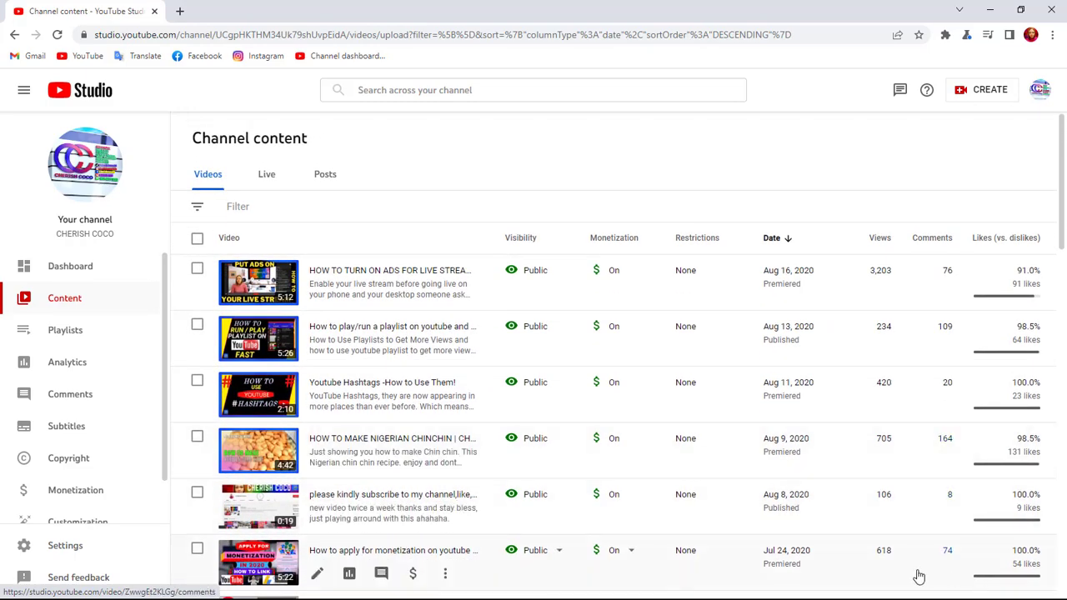
pyautogui.scroll(-6, 843, 407)
pyautogui.scroll(-10, 843, 407)
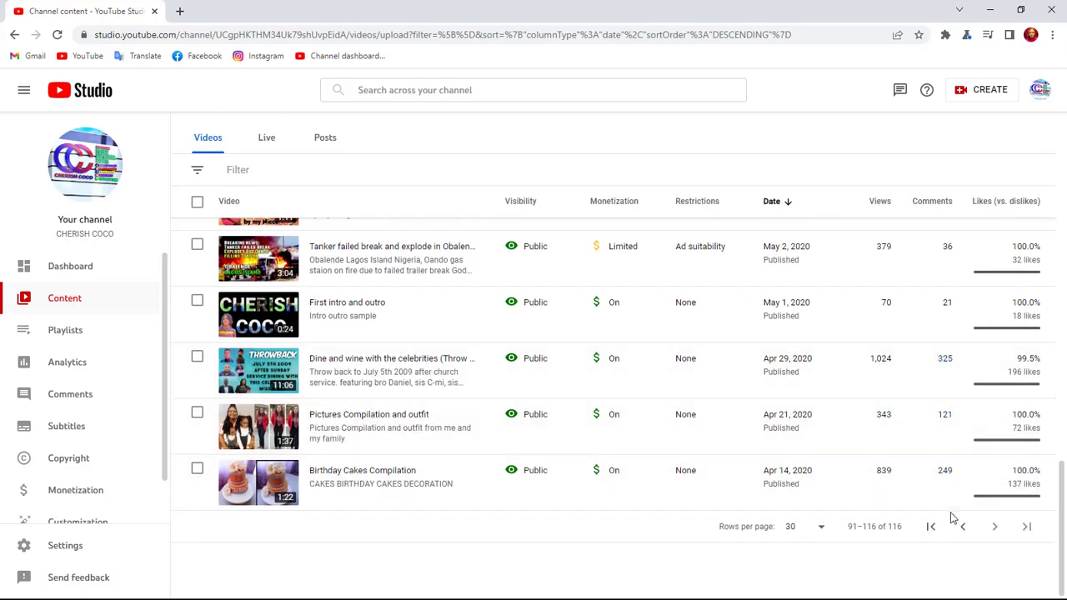
# Step: Return to the previous page of the content list and open the details of "How To Apply For YouTube Membership & Fill The Form"
pyautogui.click(963, 527)
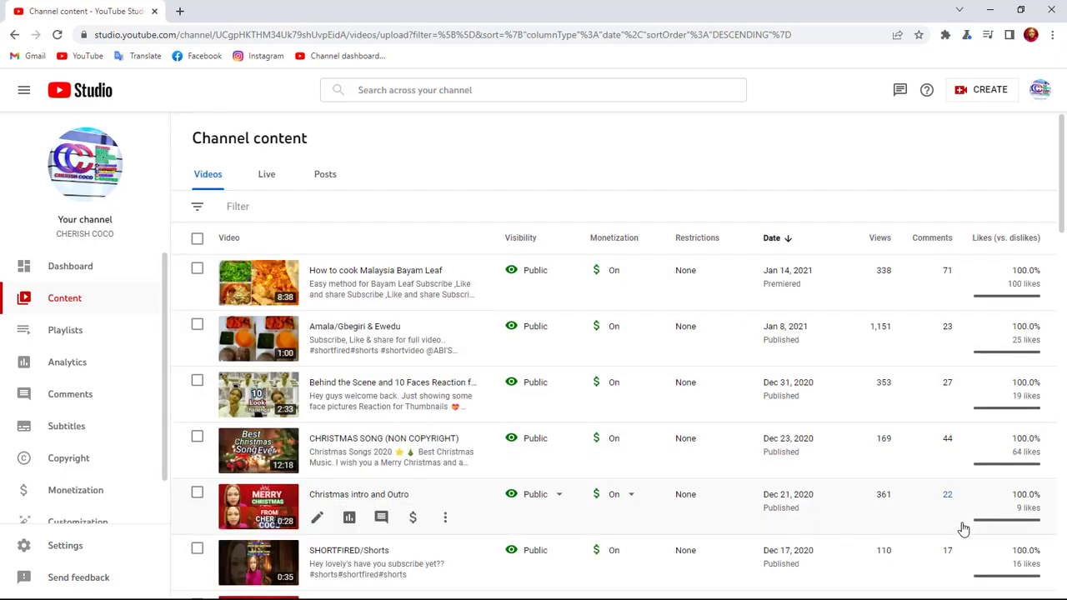
pyautogui.scroll(-8, 742, 459)
pyautogui.scroll(-6, 744, 463)
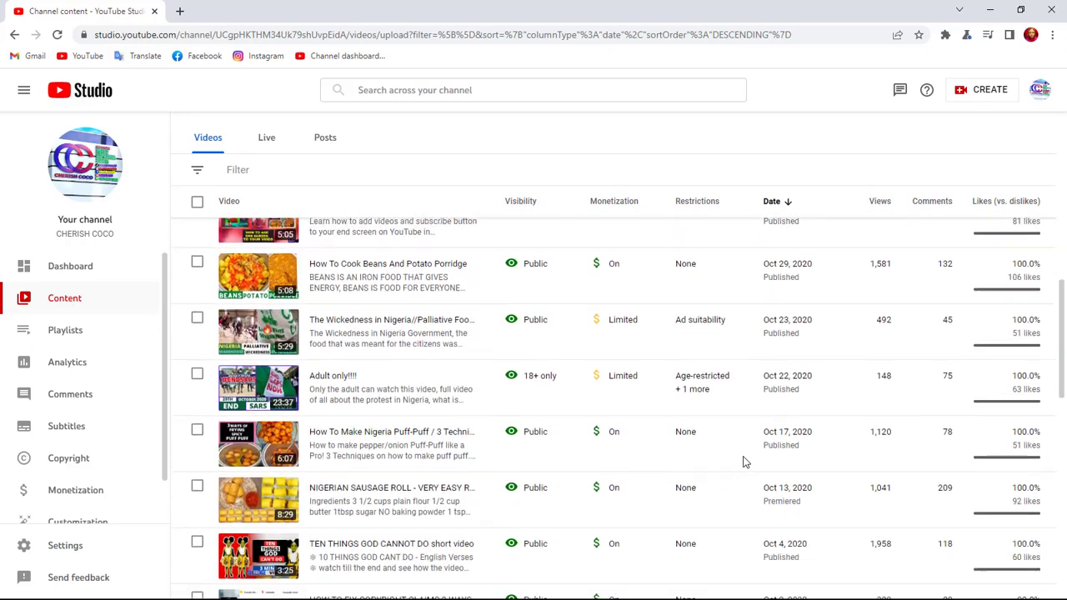
pyautogui.scroll(-5, 744, 463)
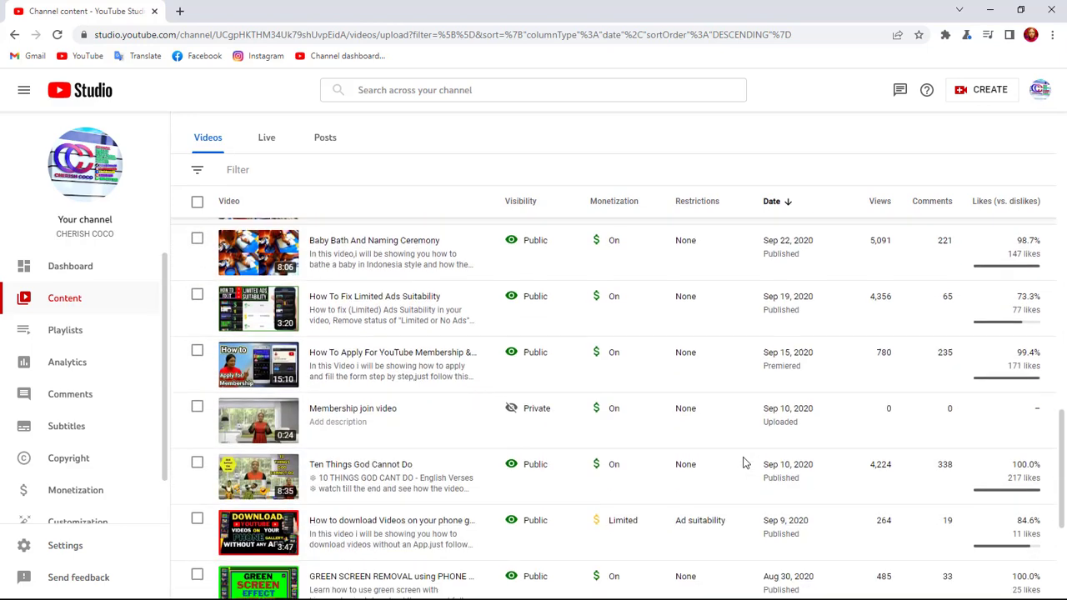
pyautogui.scroll(2, 744, 463)
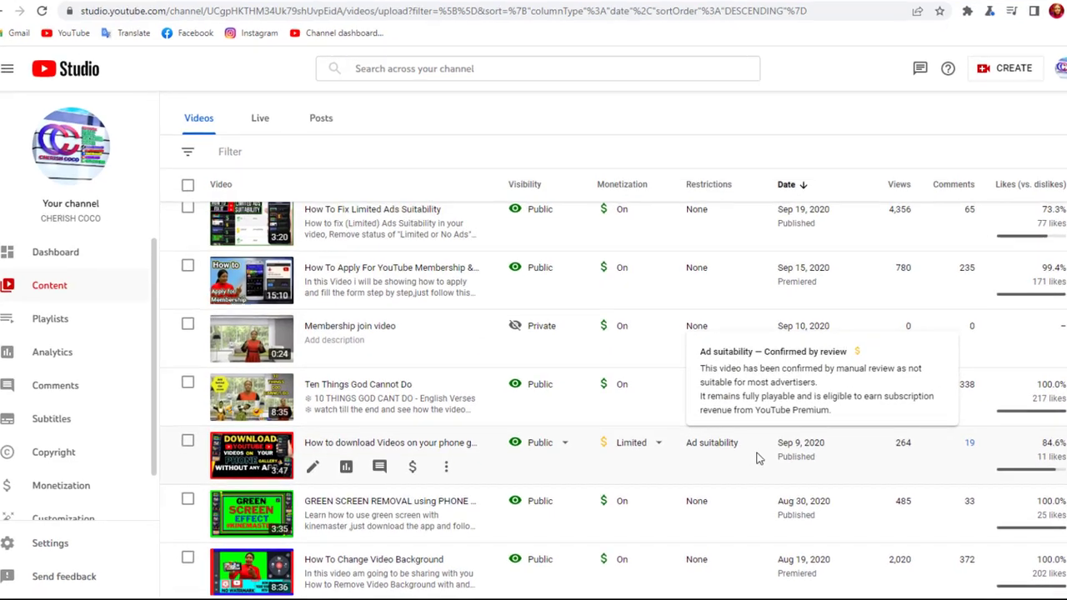
pyautogui.scroll(1, 757, 457)
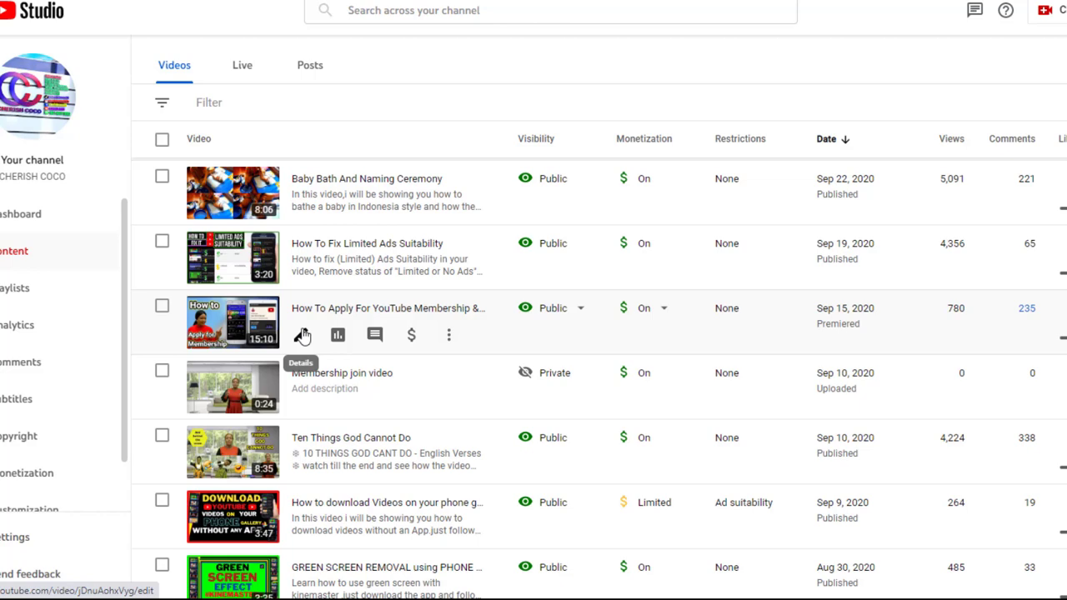
pyautogui.click(302, 335)
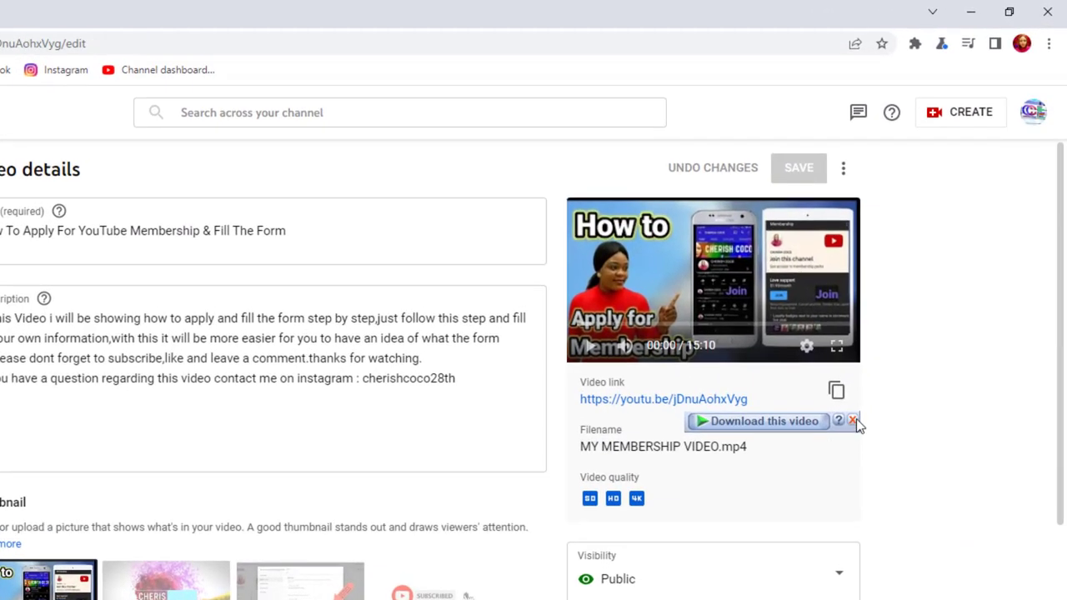
# Step: Dismiss the download overlay, then play the video preview from 14:50 and pause it just before the end
pyautogui.click(853, 421)
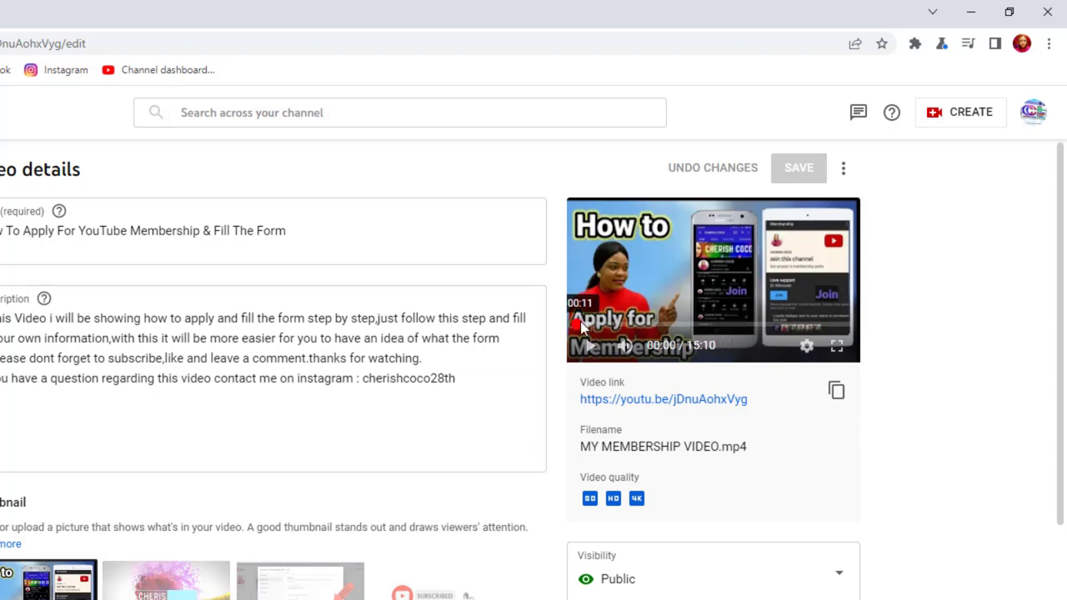
pyautogui.moveTo(581, 327); pyautogui.dragTo(837, 343)
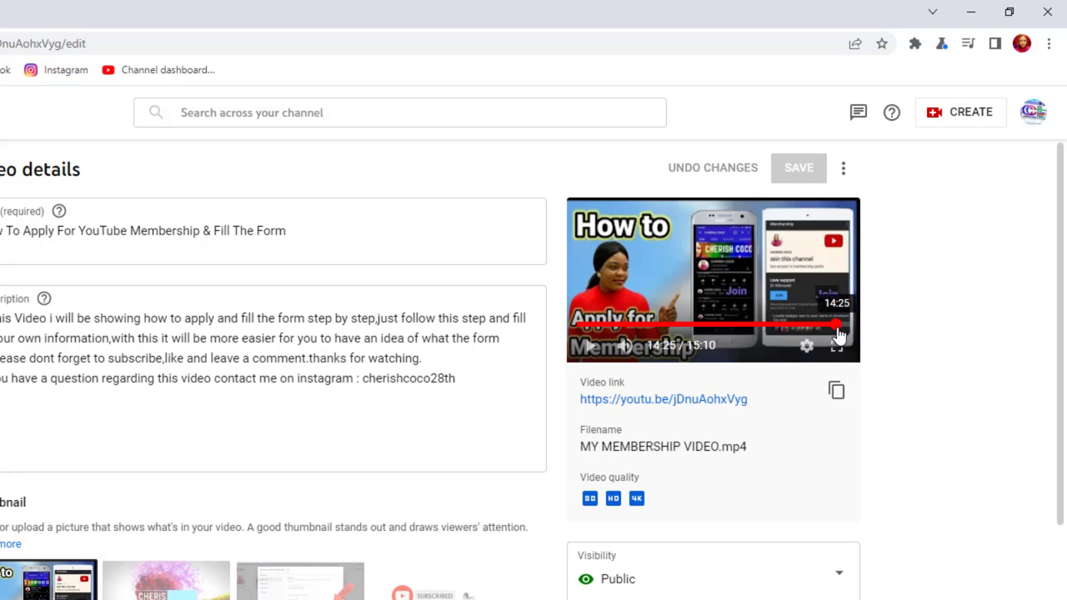
pyautogui.moveTo(838, 334); pyautogui.dragTo(845, 334)
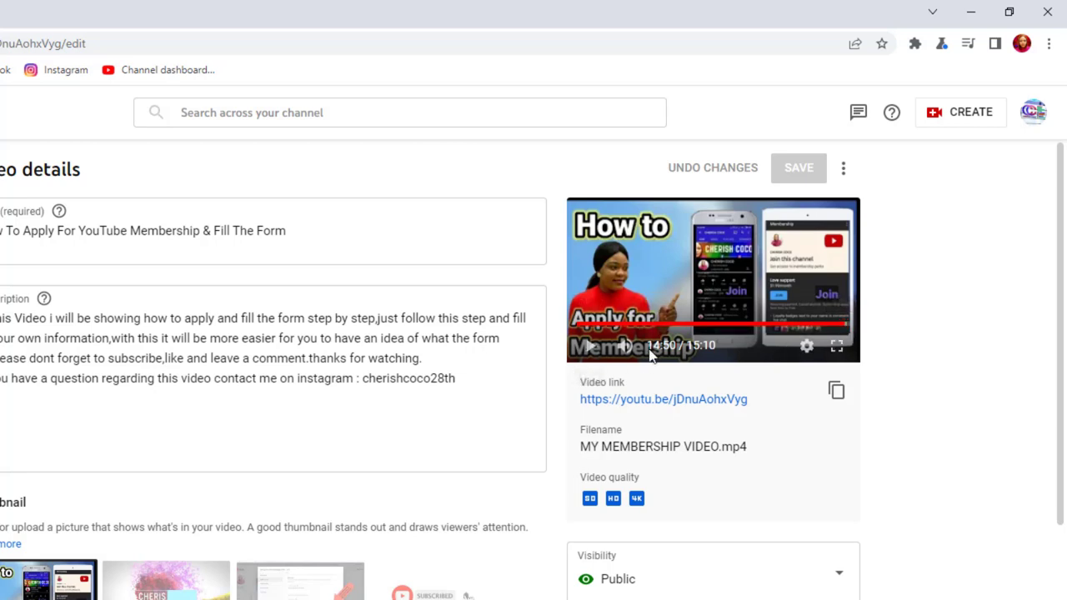
pyautogui.moveTo(626, 350)
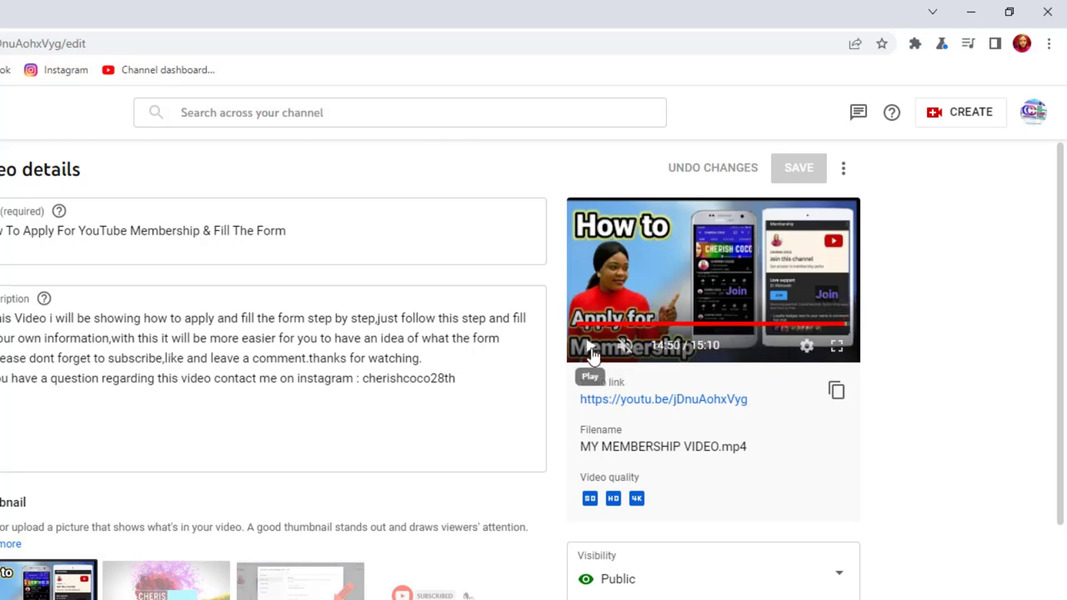
pyautogui.click(590, 346)
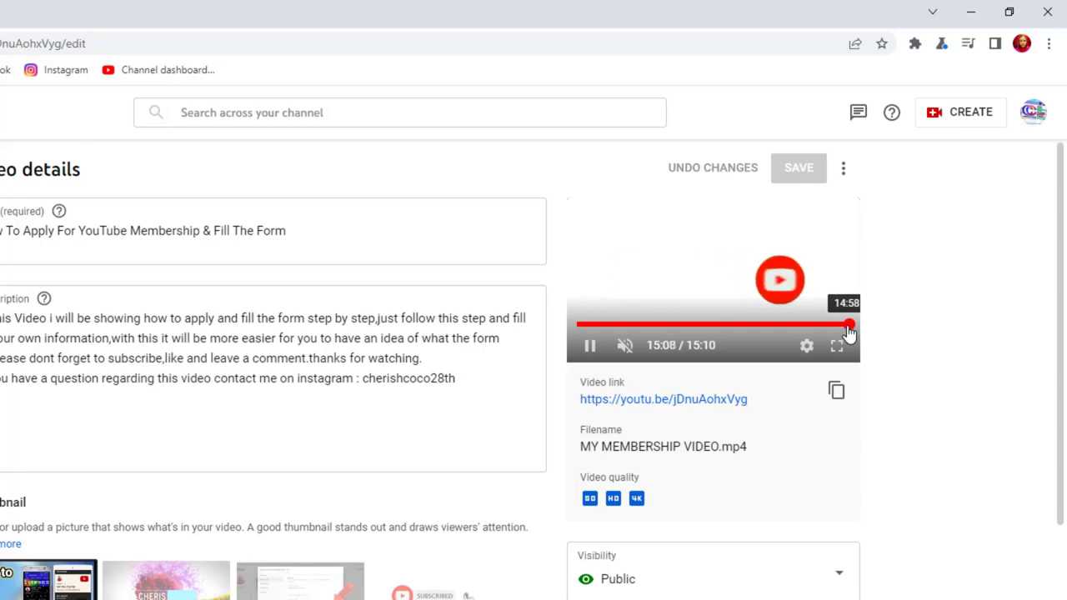
pyautogui.press('space')
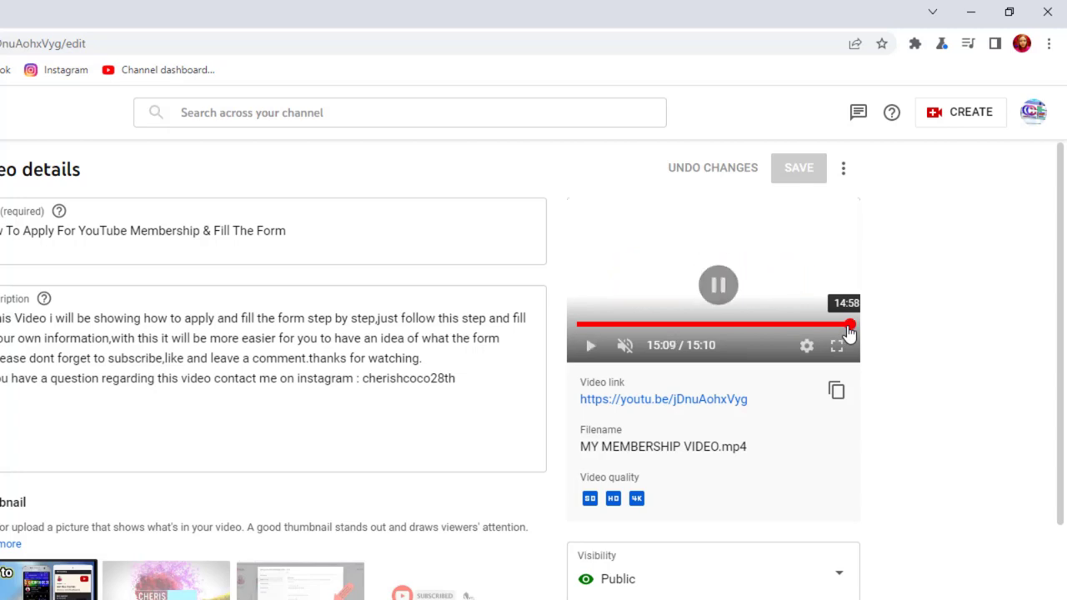
# Step: Move the preview back to 14:39, play the closing section again and pause it at 14:56
pyautogui.moveTo(848, 331); pyautogui.dragTo(838, 334)
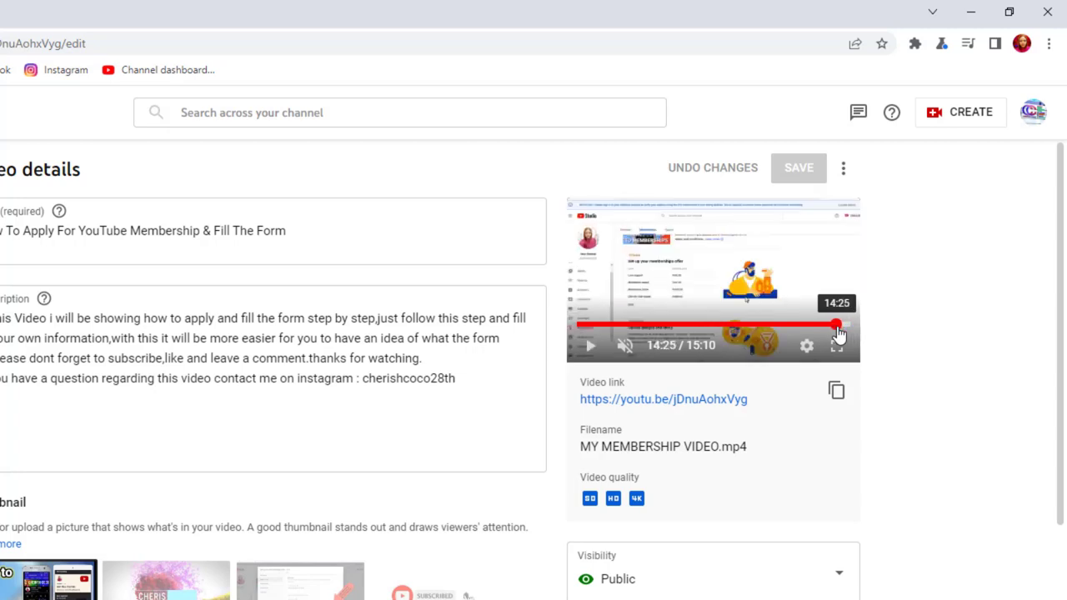
pyautogui.click(842, 331)
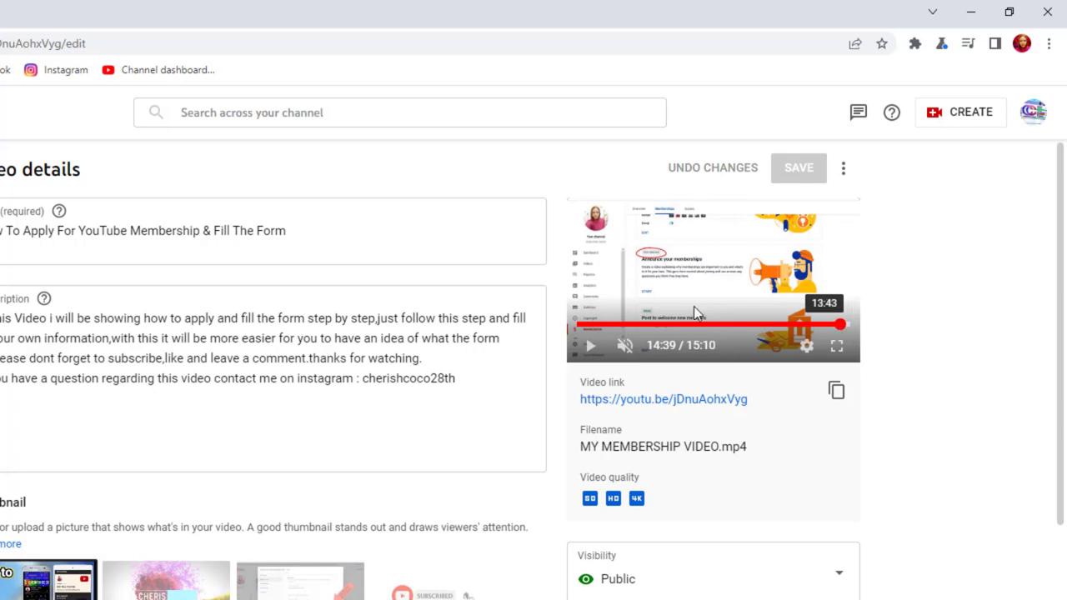
pyautogui.click(590, 345)
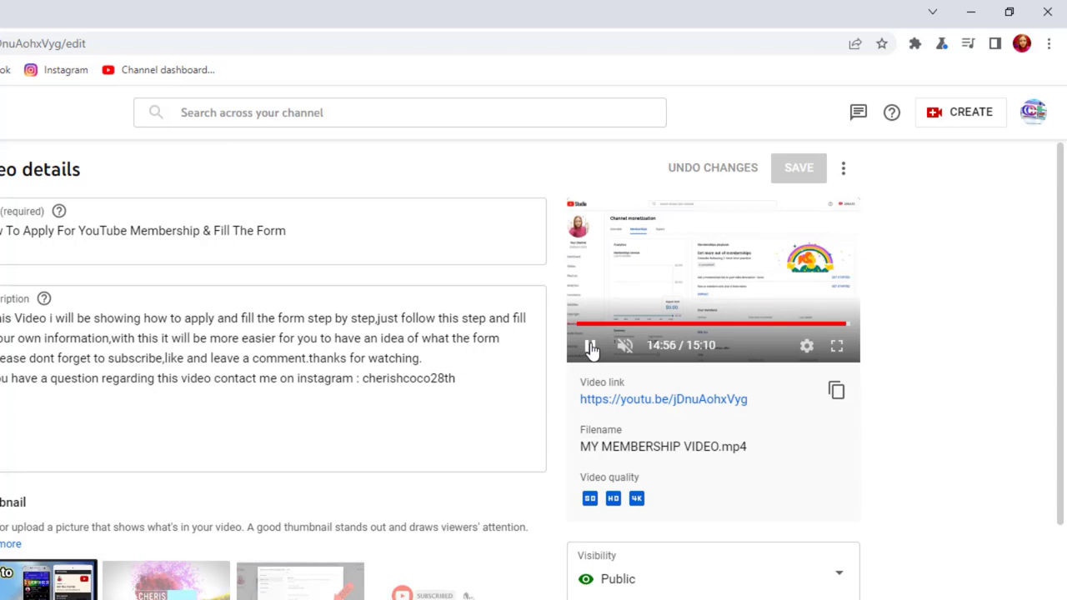
pyautogui.click(590, 348)
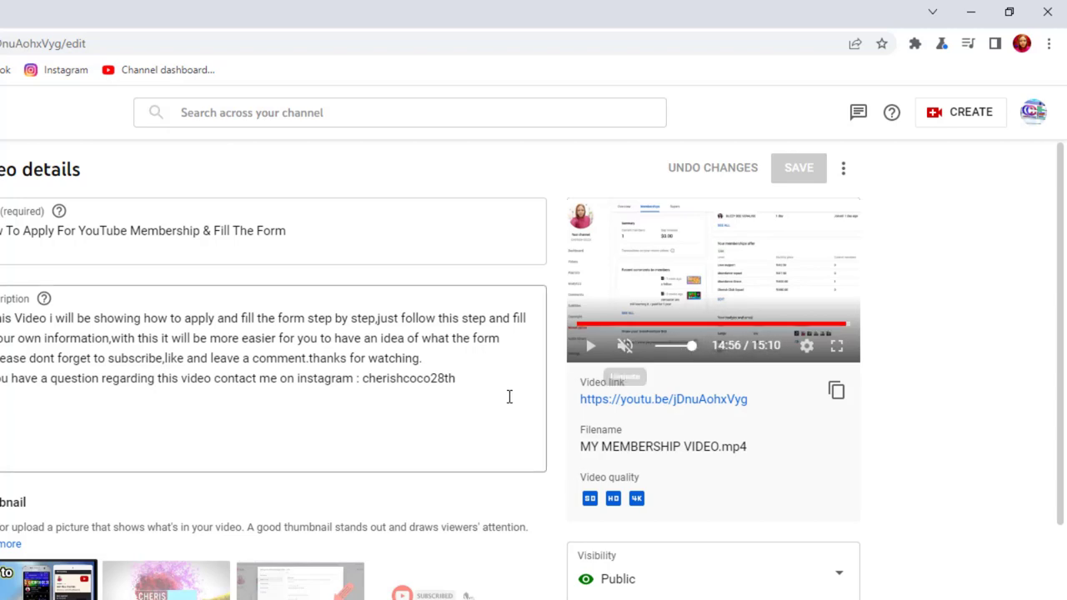
# Step: Delete both video elements from the video's end screen and save the end screen
pyautogui.scroll(-3, 392, 440)
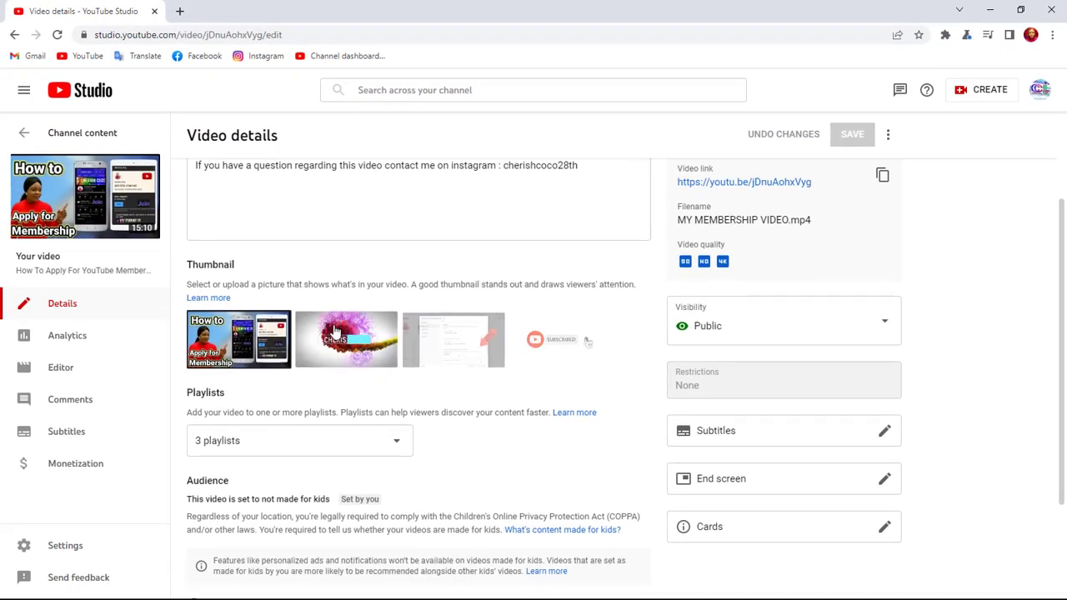
pyautogui.scroll(-1, 327, 337)
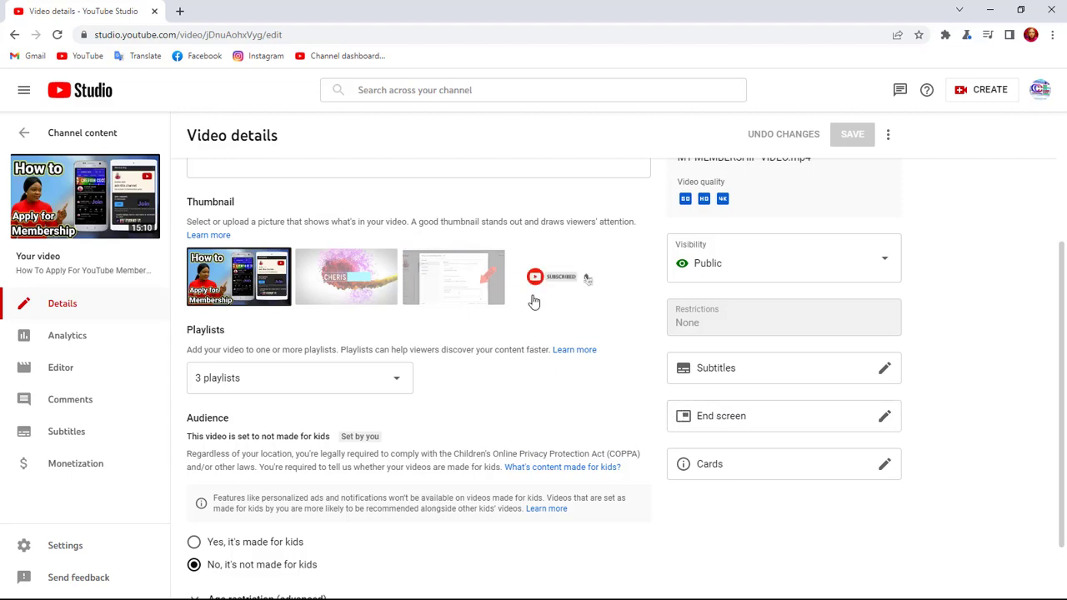
pyautogui.click(722, 422)
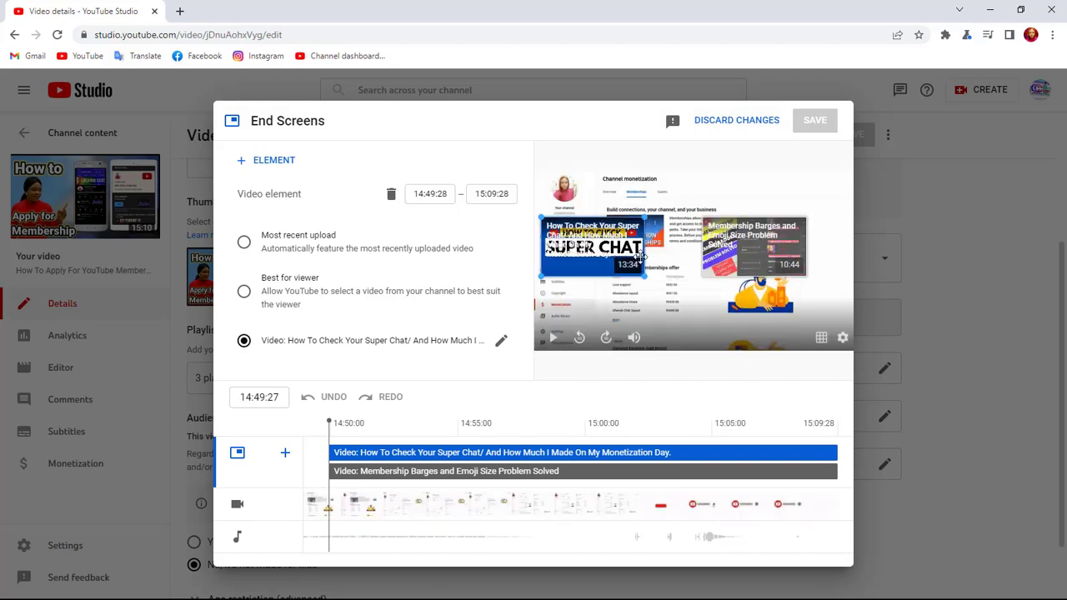
pyautogui.click(392, 195)
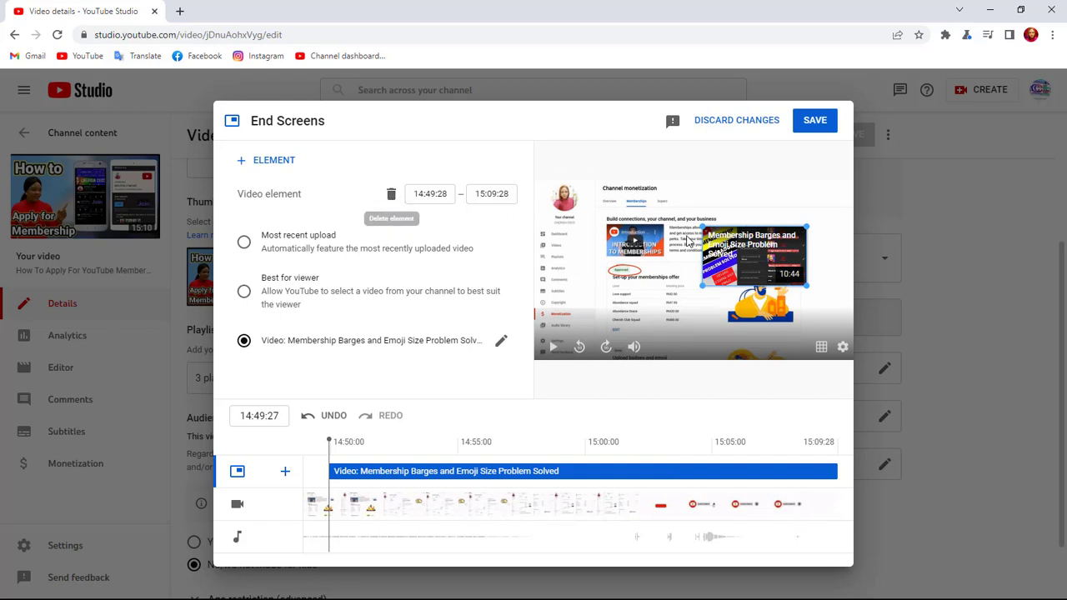
pyautogui.click(392, 194)
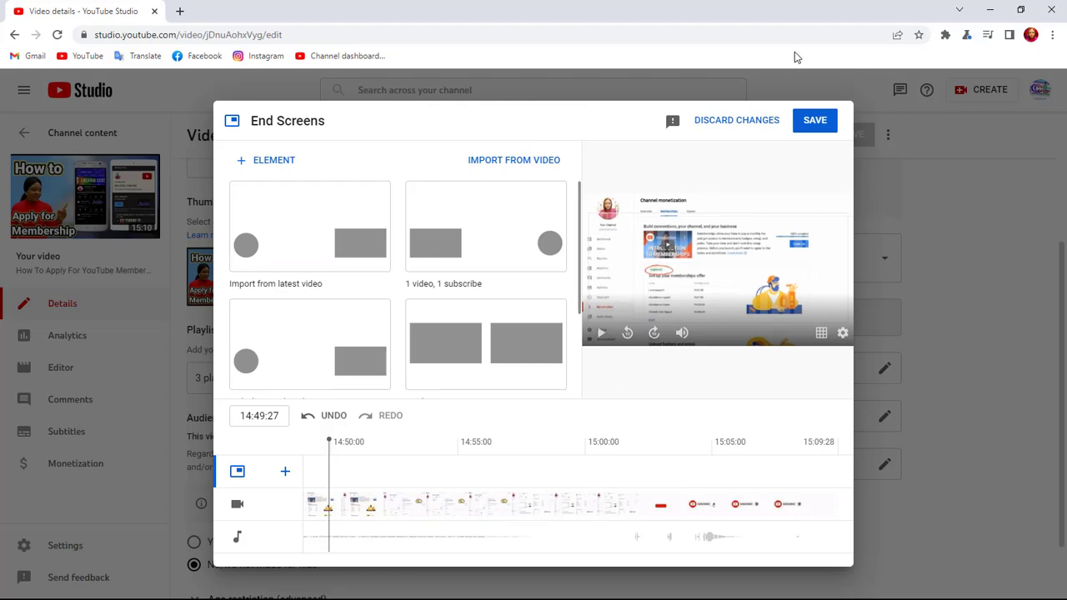
pyautogui.click(815, 121)
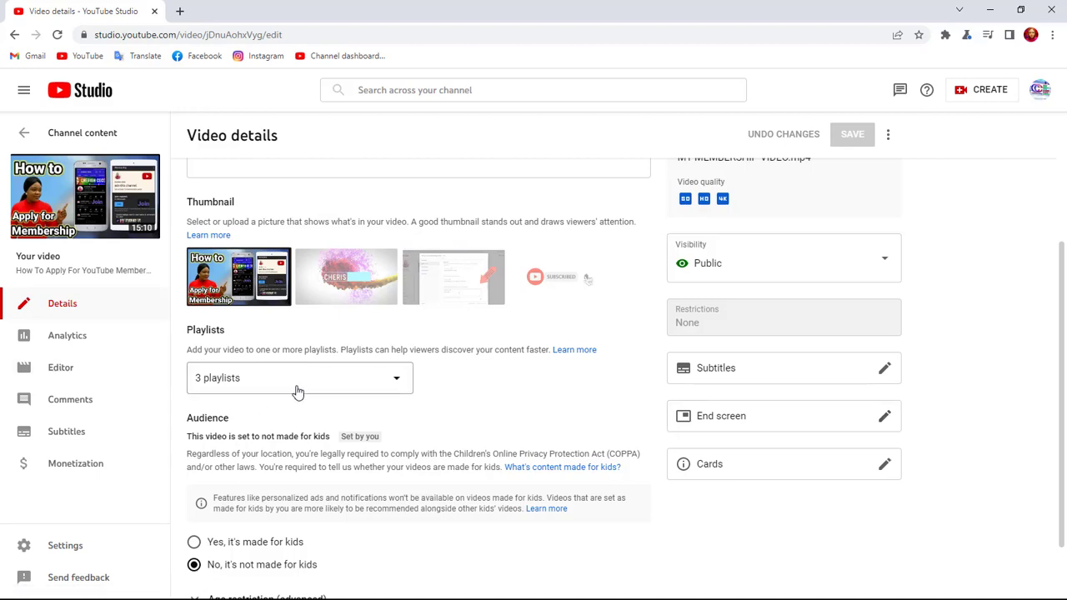
# Step: Open the Trim tool in the video editor and place the playhead at about 14:49
pyautogui.click(63, 369)
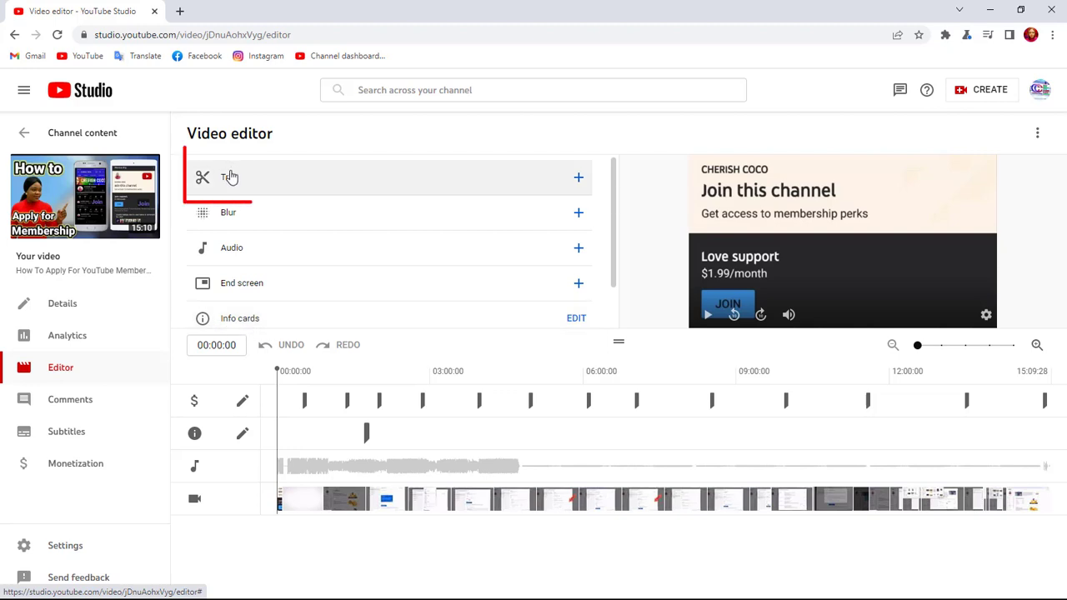
pyautogui.click(230, 176)
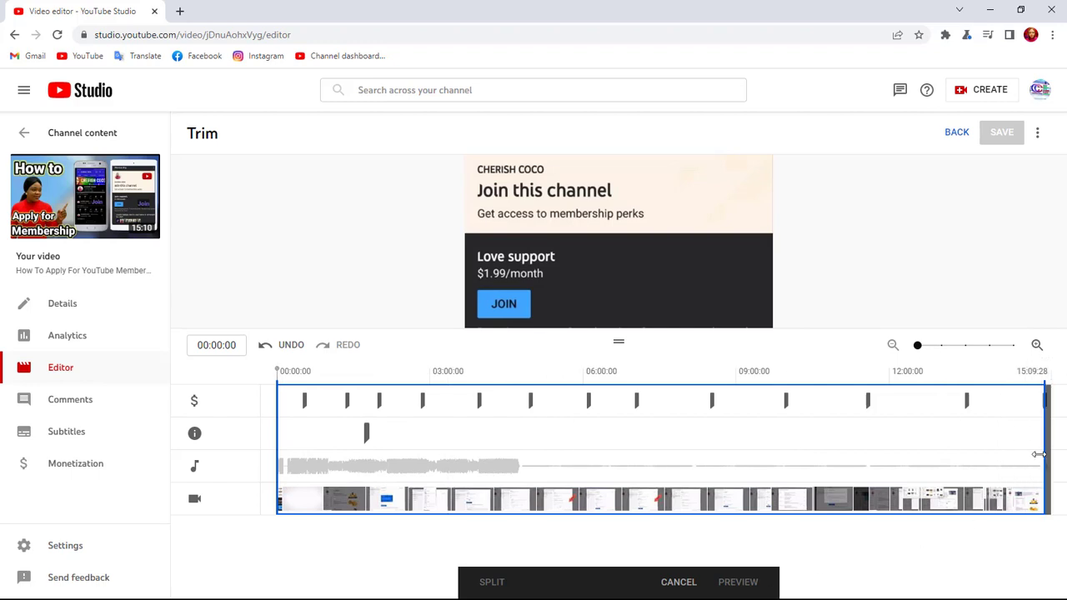
pyautogui.moveTo(1037, 455)
pyautogui.mouseDown()
pyautogui.moveTo(1025, 453)
pyautogui.moveTo(1050, 449)
pyautogui.mouseUp()
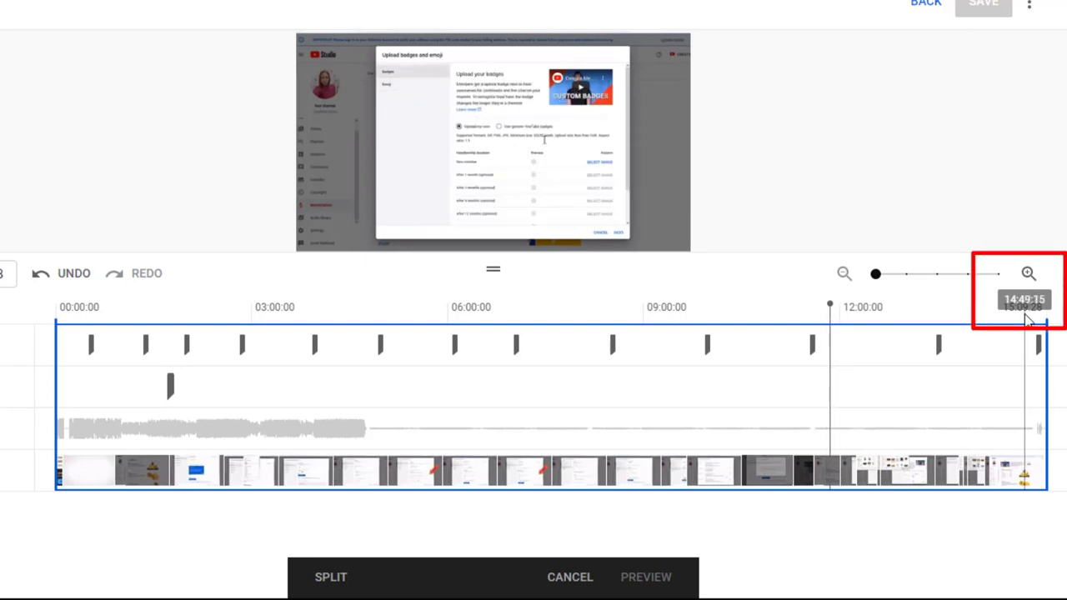
pyautogui.click(1026, 319)
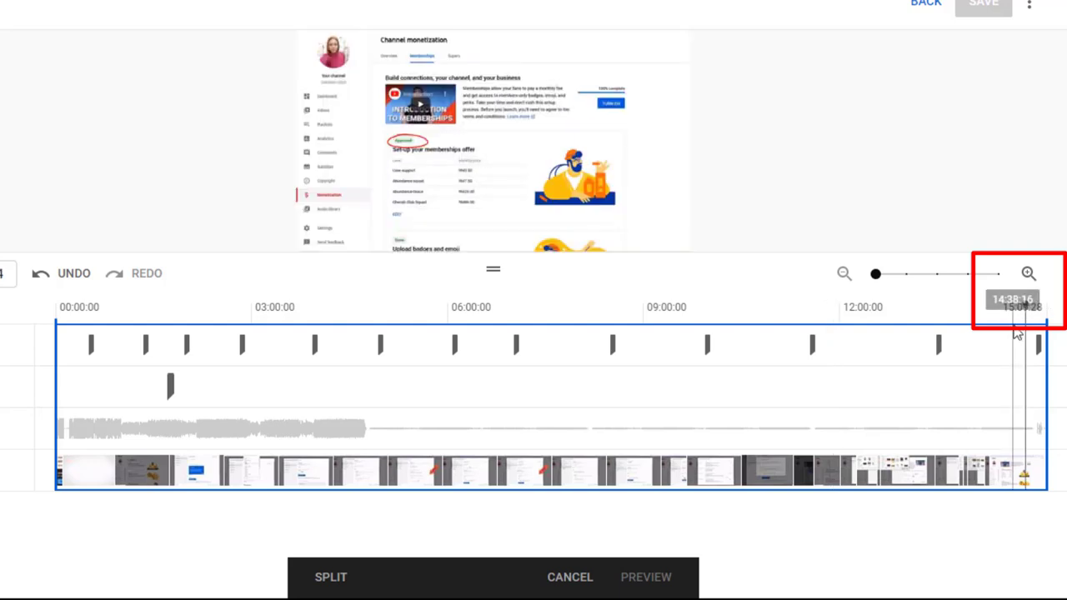
pyautogui.click(657, 333)
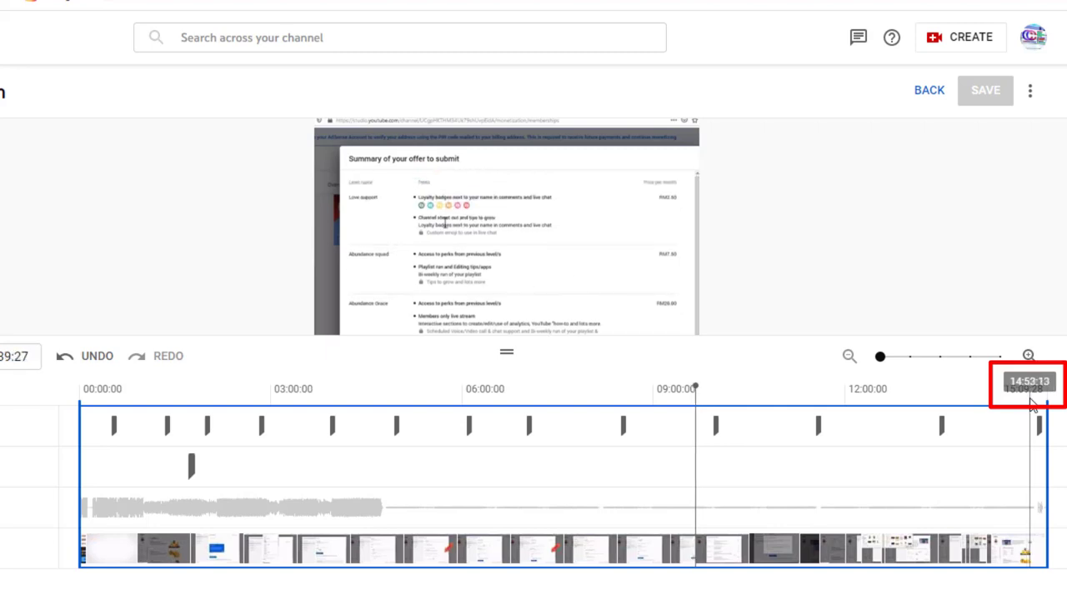
pyautogui.click(1030, 403)
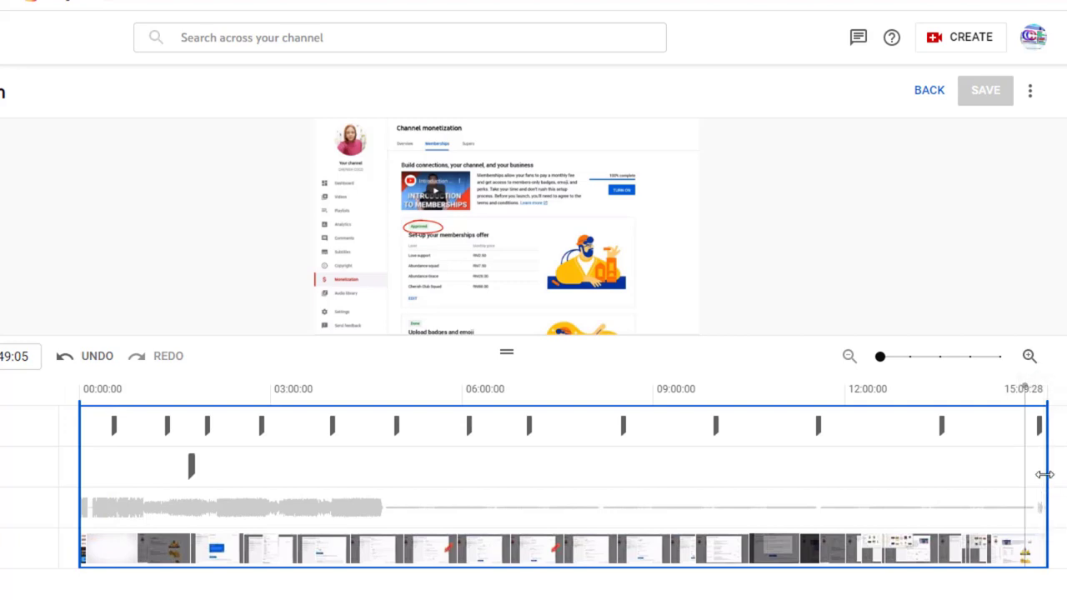
# Step: Pull the end of the trim selection back to about 14:50 to cut off the closing section, and play up to the cut
pyautogui.moveTo(1044, 474); pyautogui.dragTo(1029, 475)
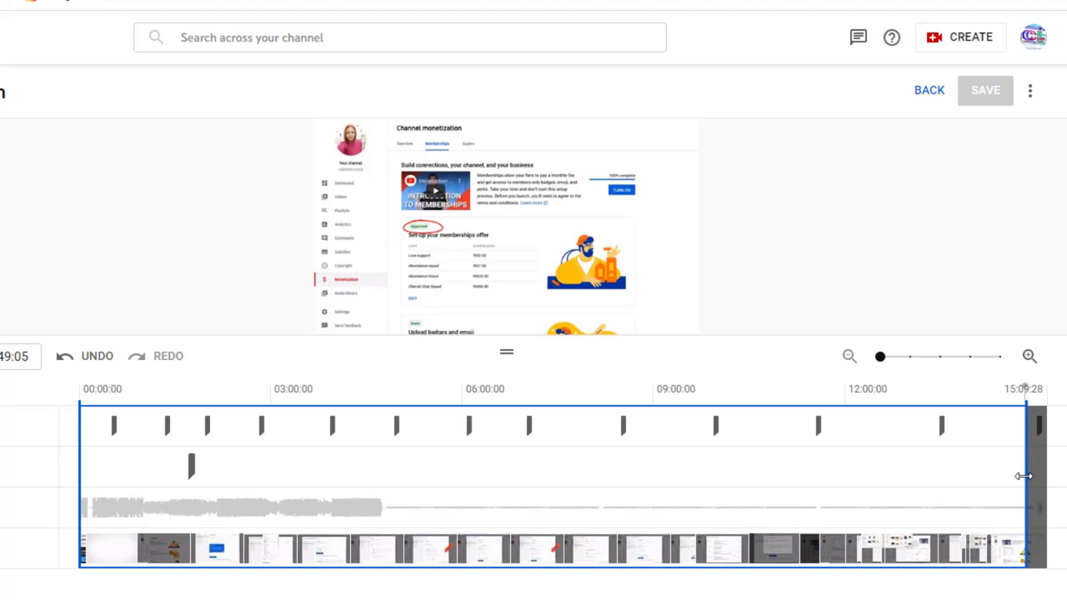
pyautogui.moveTo(1023, 476); pyautogui.dragTo(1022, 476)
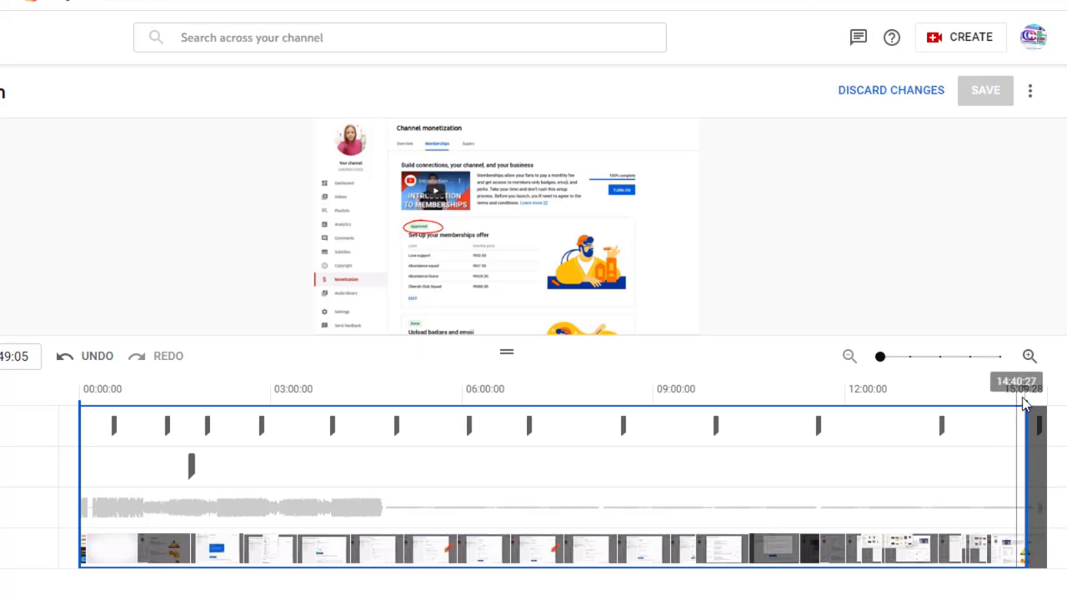
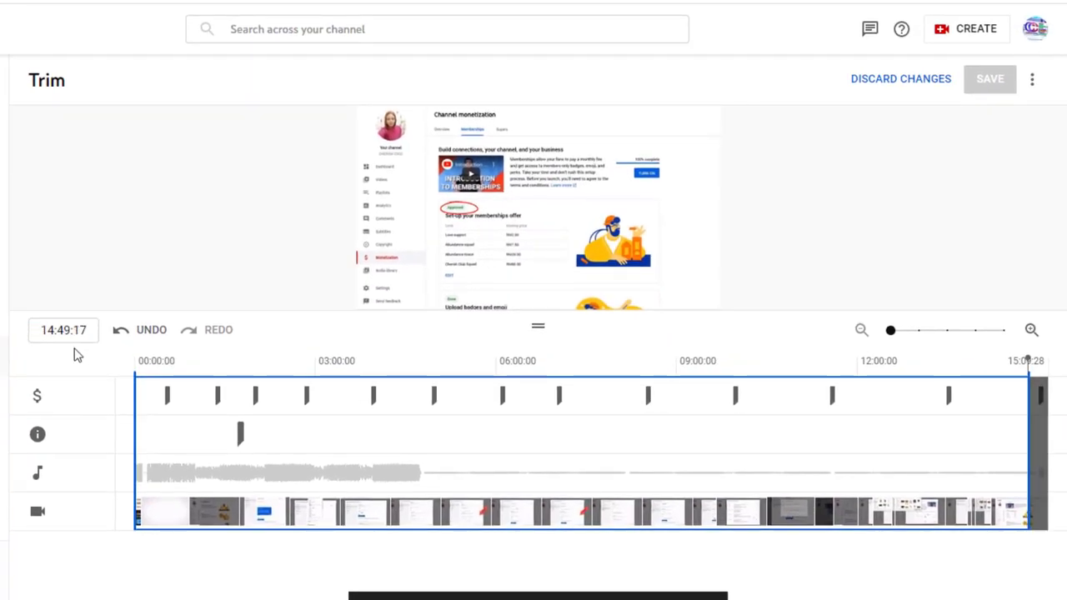
pyautogui.press('space')
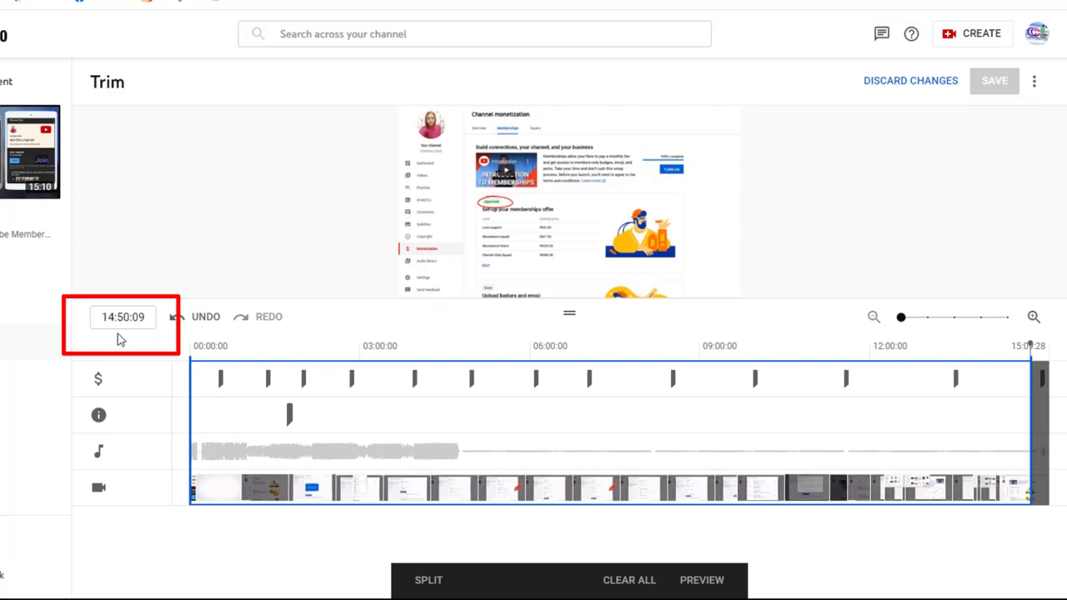
# Step: Preview the trimmed video and save the edit, confirming the save
pyautogui.click(709, 588)
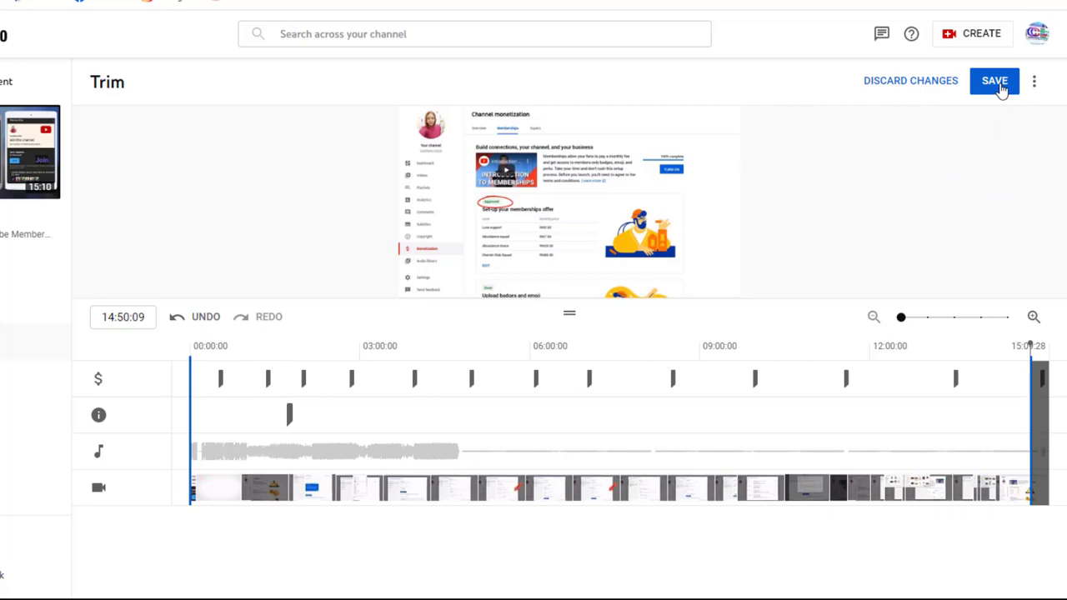
pyautogui.click(995, 81)
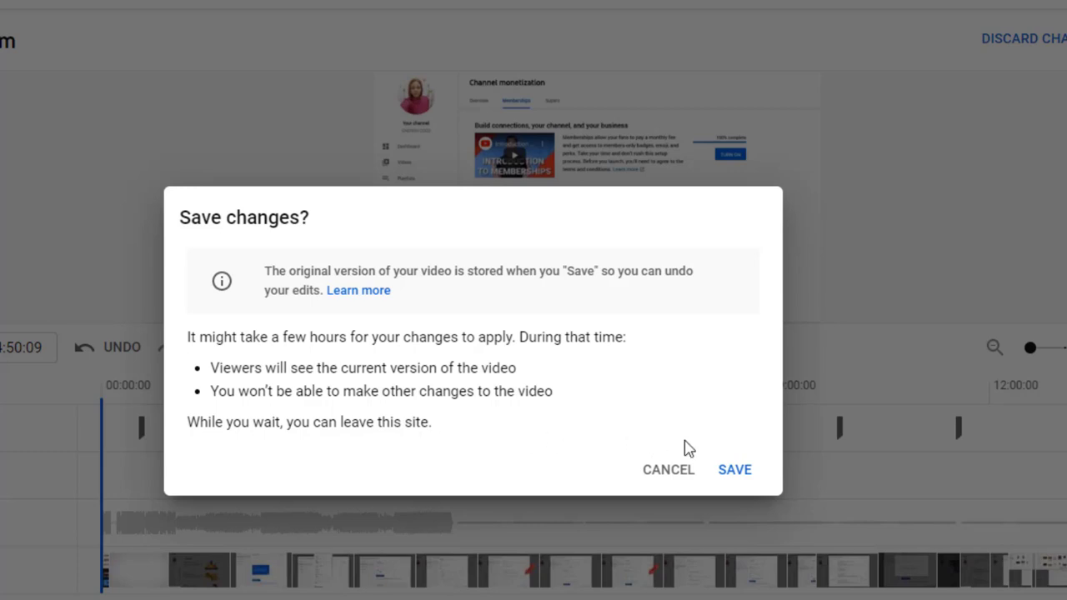
pyautogui.click(735, 471)
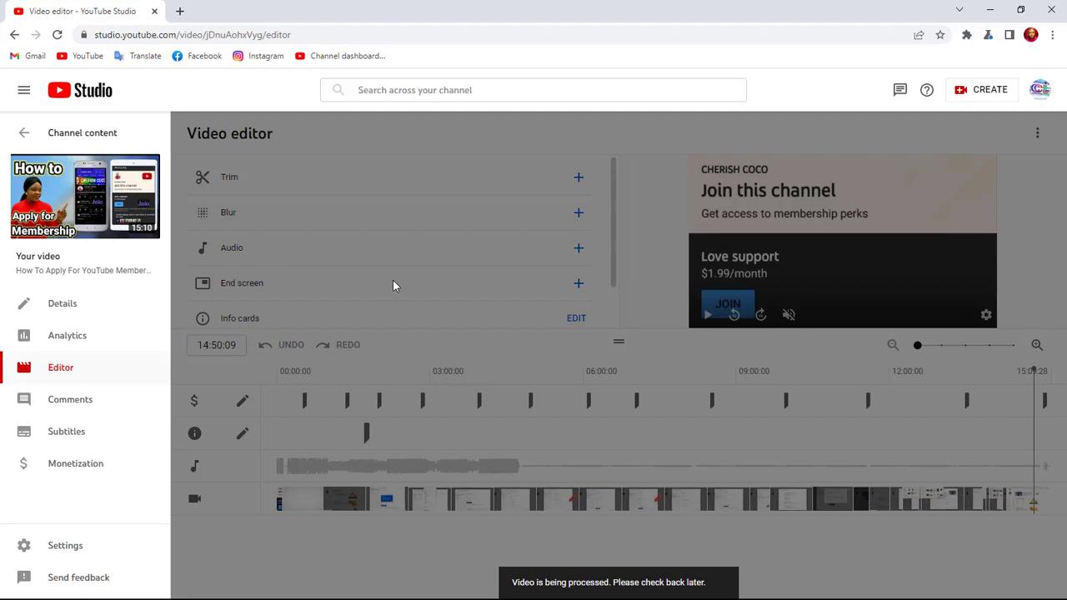
# Step: Return to the channel content list, reopen the details of "How To Apply For YouTube Membership & Fill The Form" and check its restrictions, end screen and cards
pyautogui.click(23, 133)
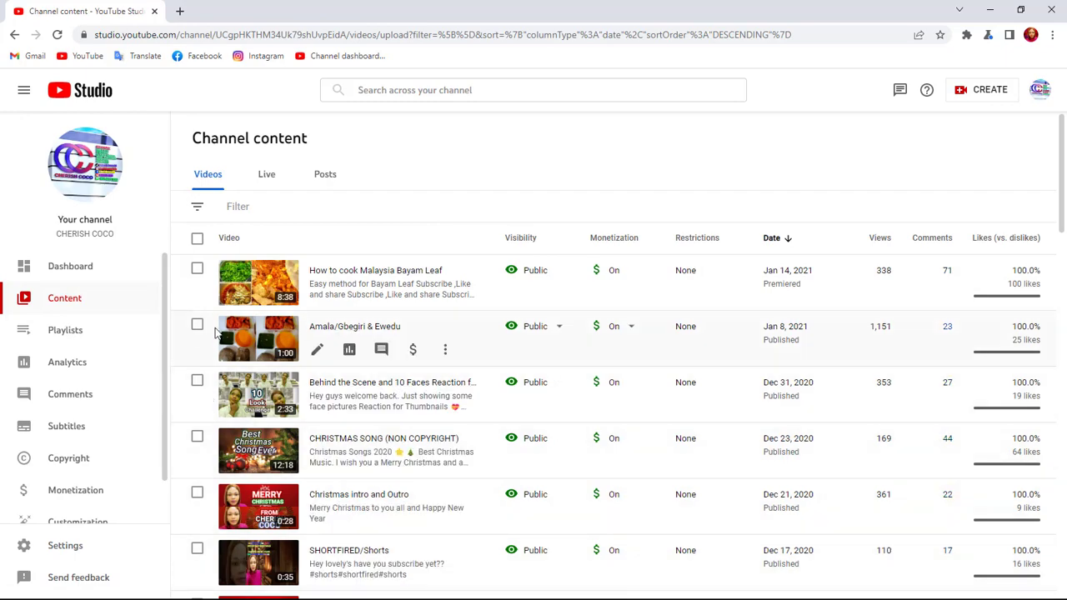
pyautogui.scroll(-17, 348, 494)
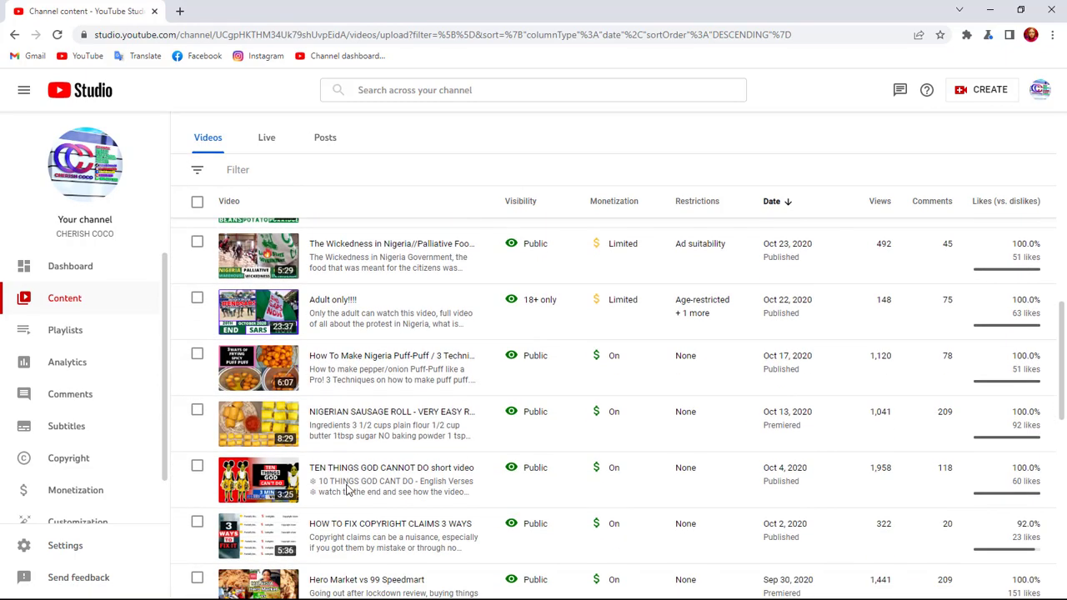
pyautogui.scroll(-3, 325, 487)
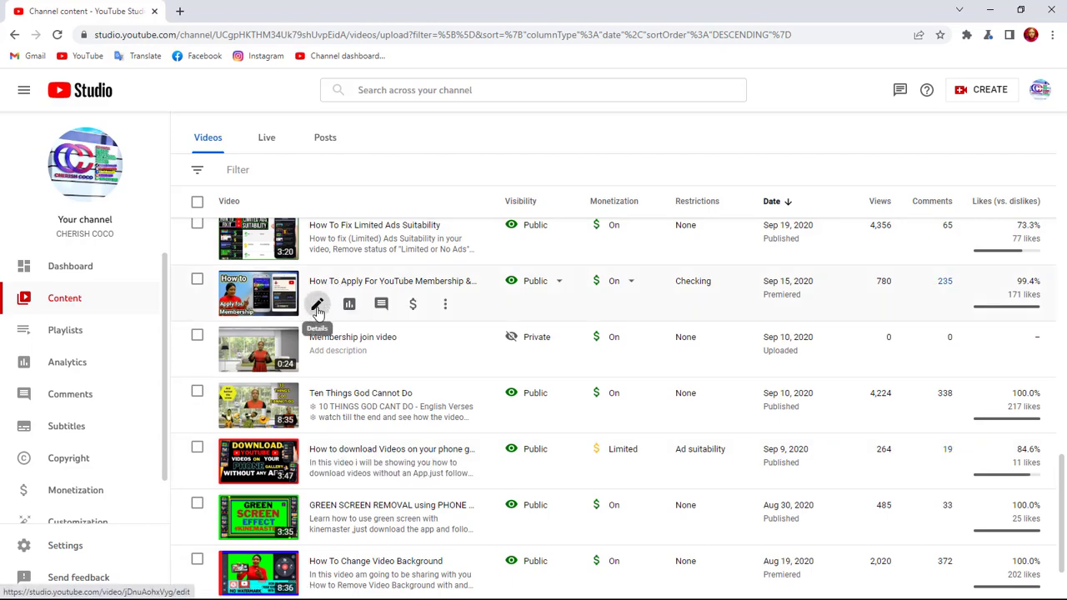
pyautogui.click(317, 309)
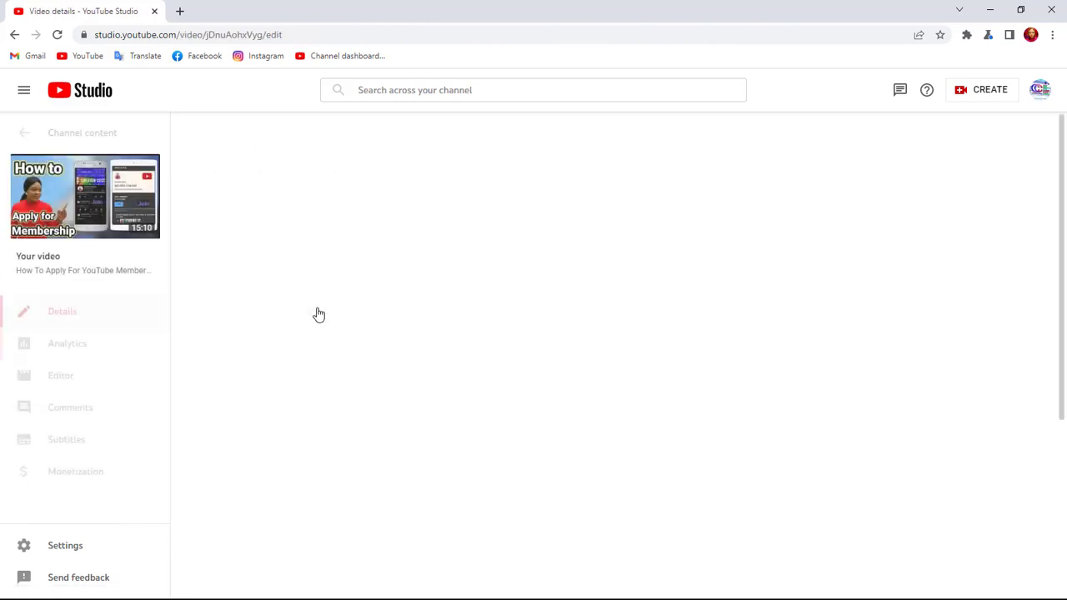
pyautogui.scroll(-3, 736, 472)
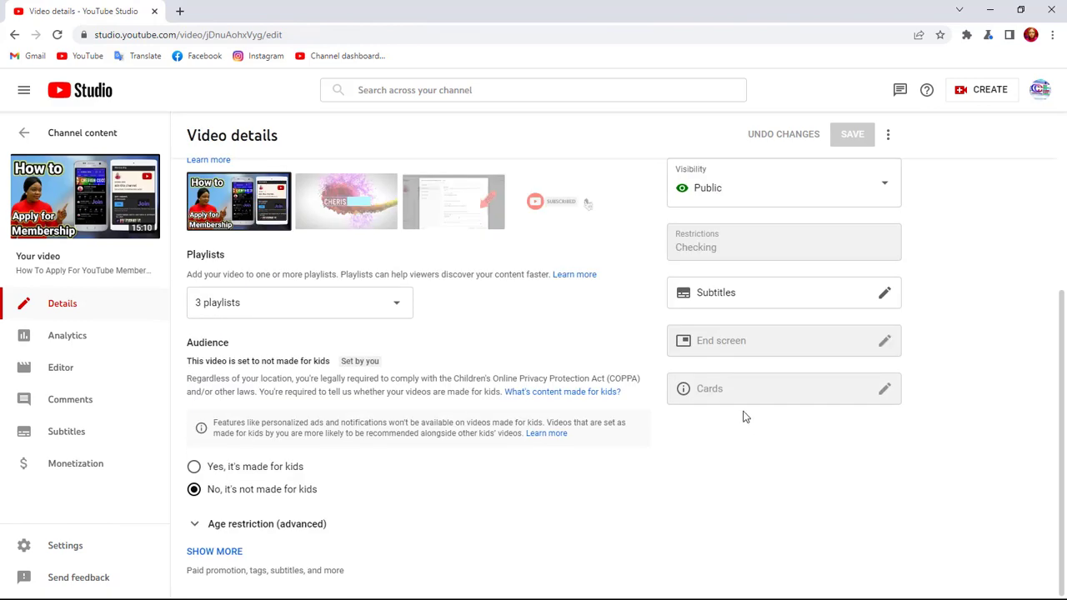
pyautogui.moveTo(712, 243)
pyautogui.moveTo(863, 352)
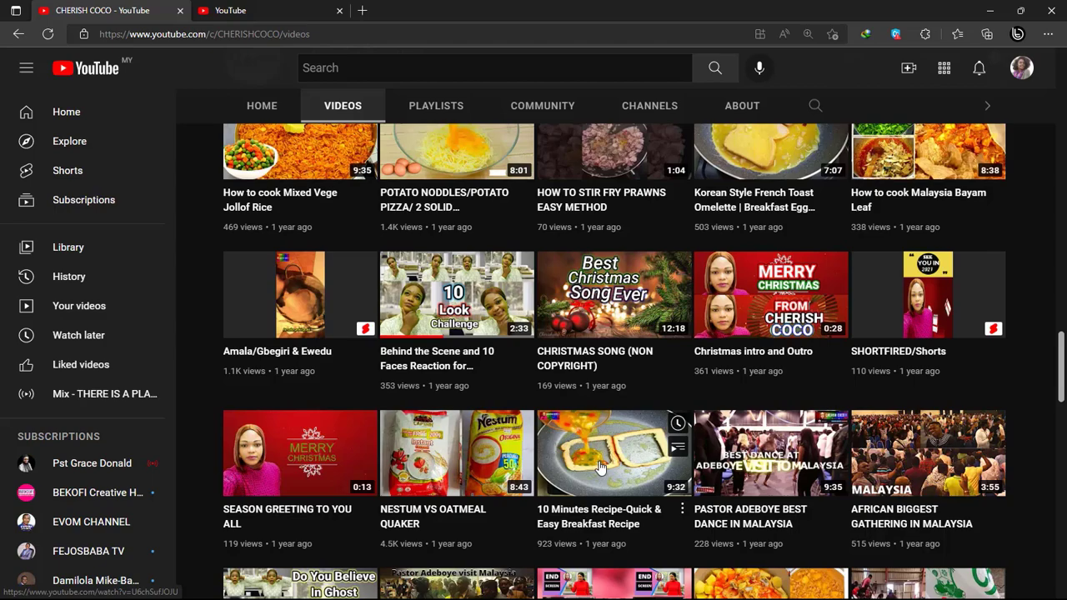
# Step: On the channel's public videos page, find "How To Apply For YouTube Membership & Fill The Form" and check its duration
pyautogui.scroll(-5, 598, 459)
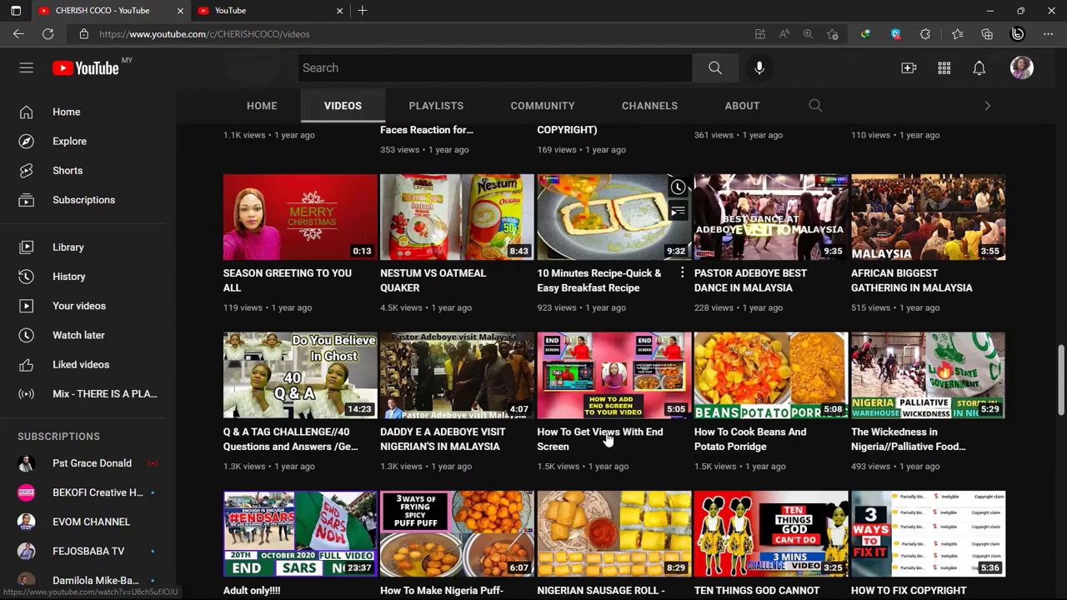
pyautogui.scroll(-2, 598, 442)
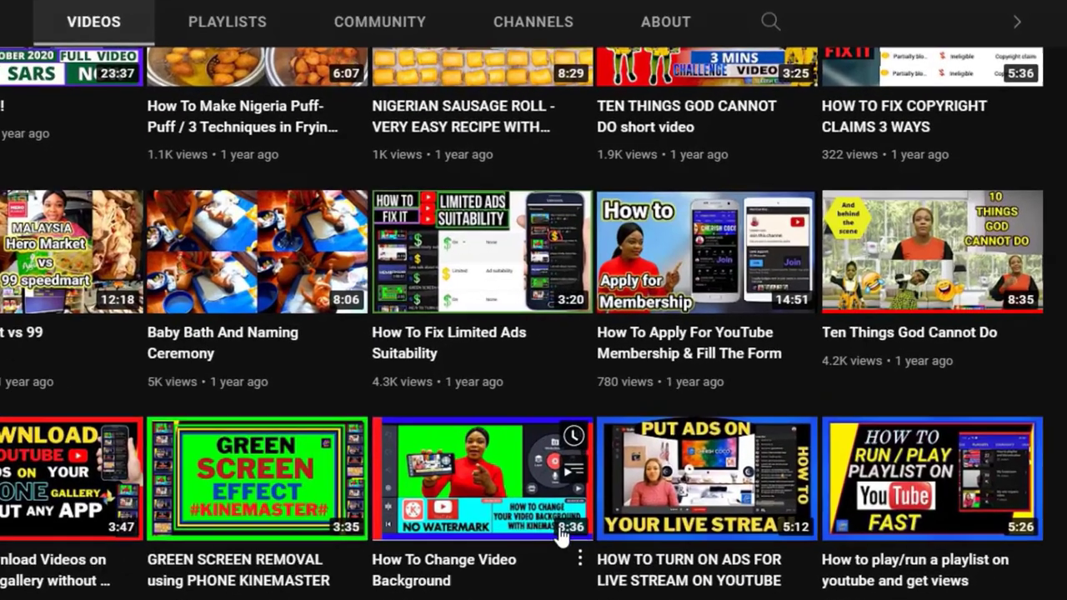
pyautogui.scroll(1, 666, 454)
pyautogui.scroll(-1, 869, 526)
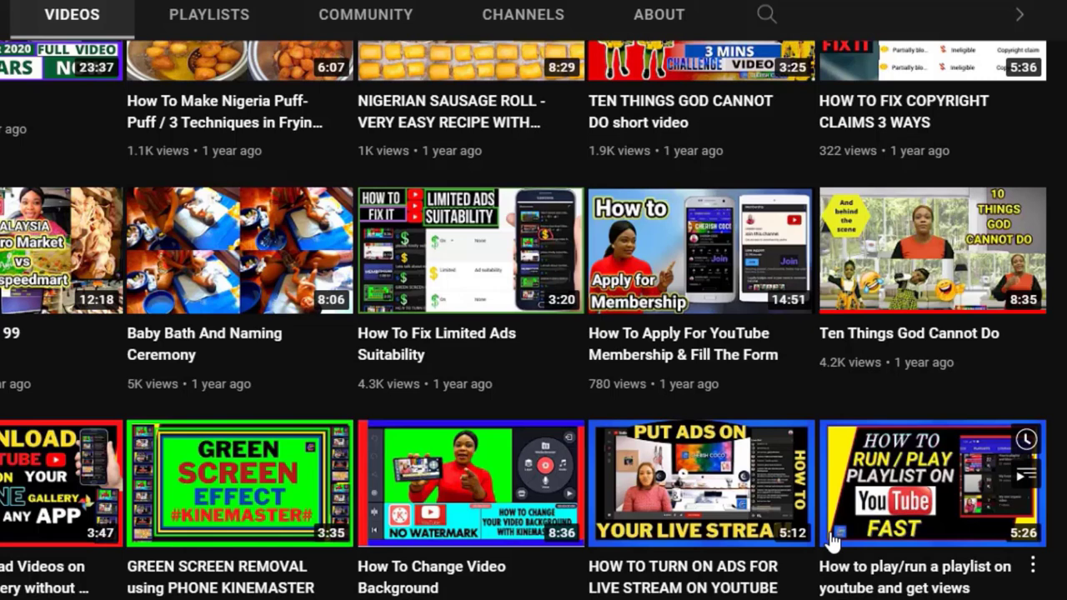
pyautogui.moveTo(781, 538)
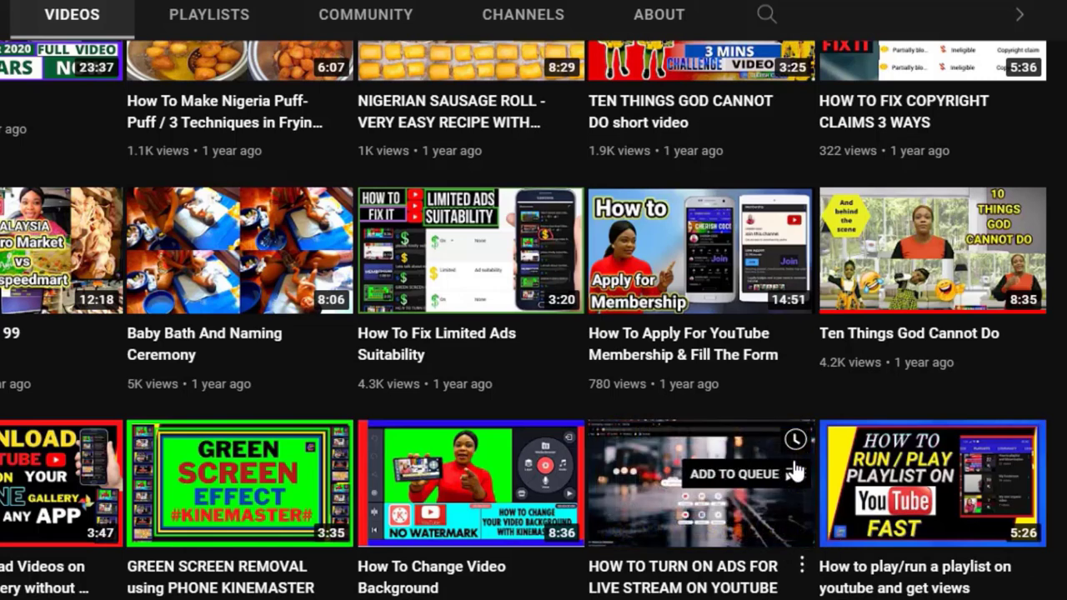
pyautogui.moveTo(627, 553)
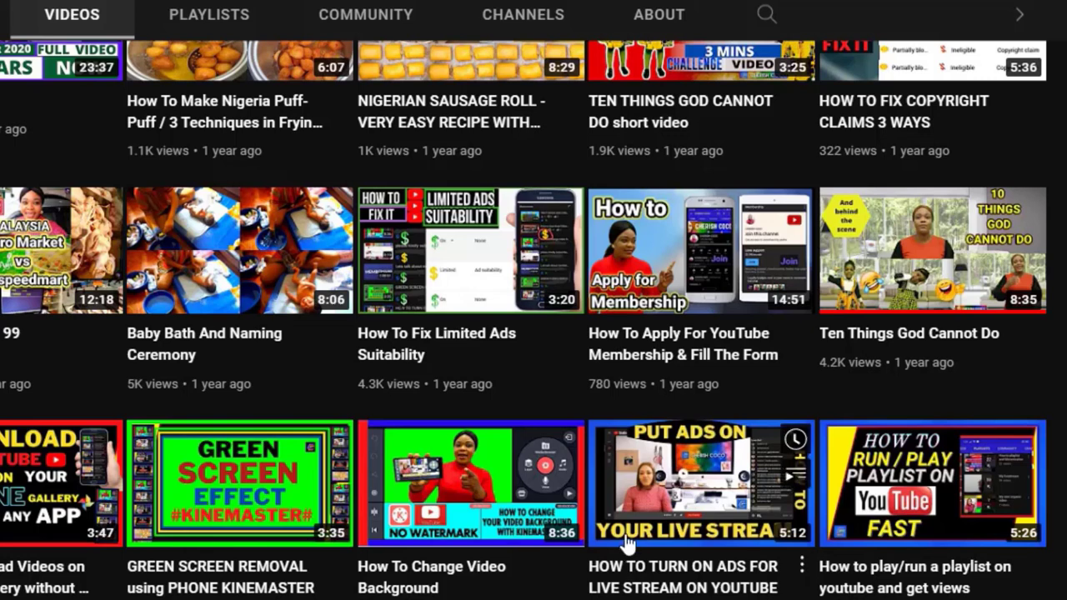